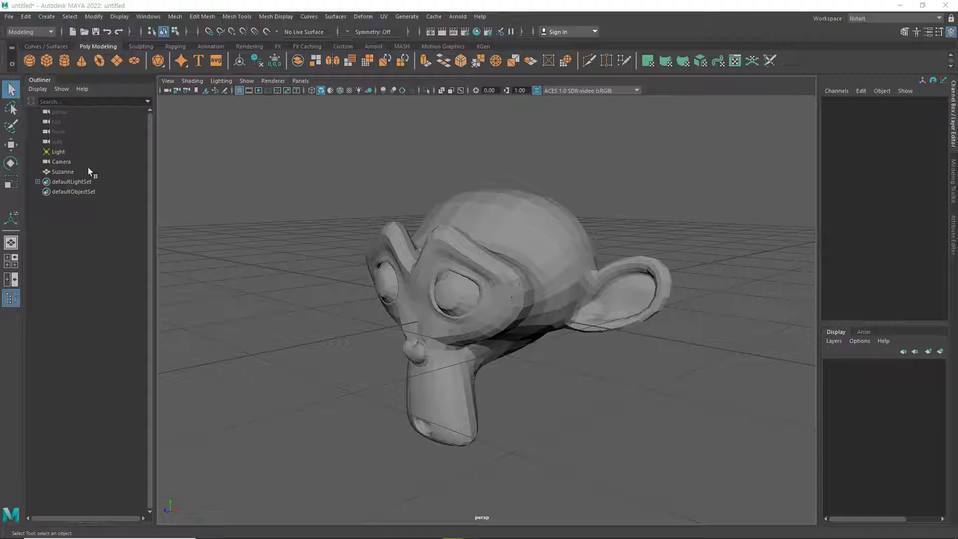
- Delete the Light and Camera in the Outliner, leaving only Suzanne
click(57, 152)
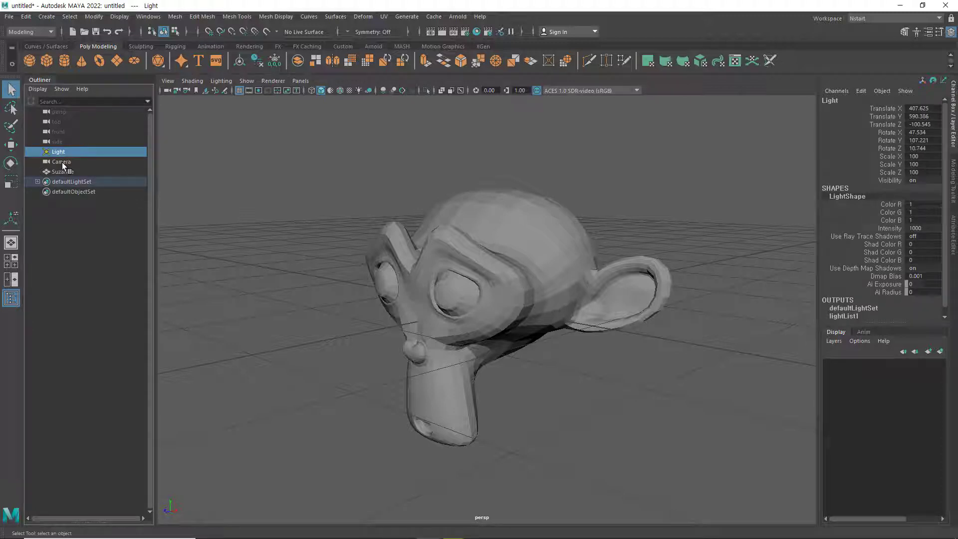
ctrl+click(62, 162)
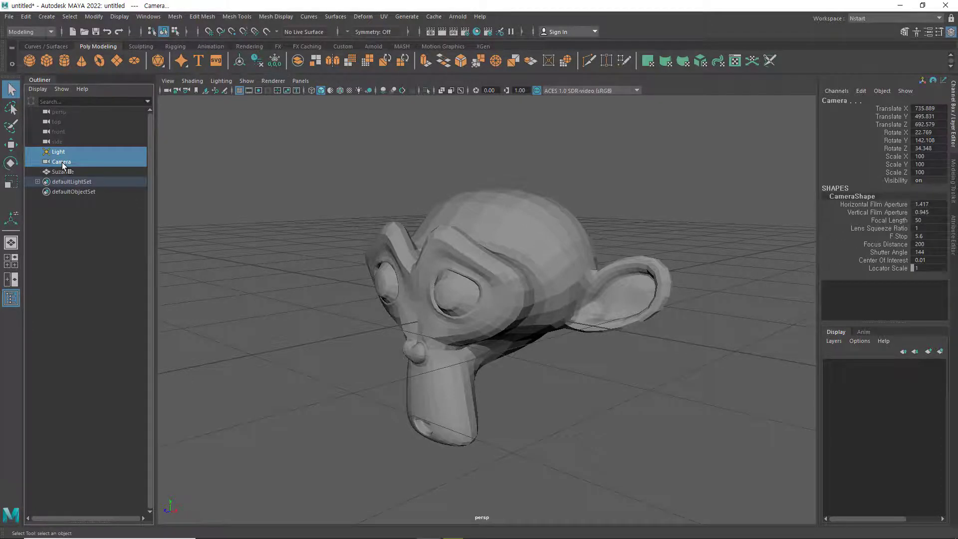
key(Delete)
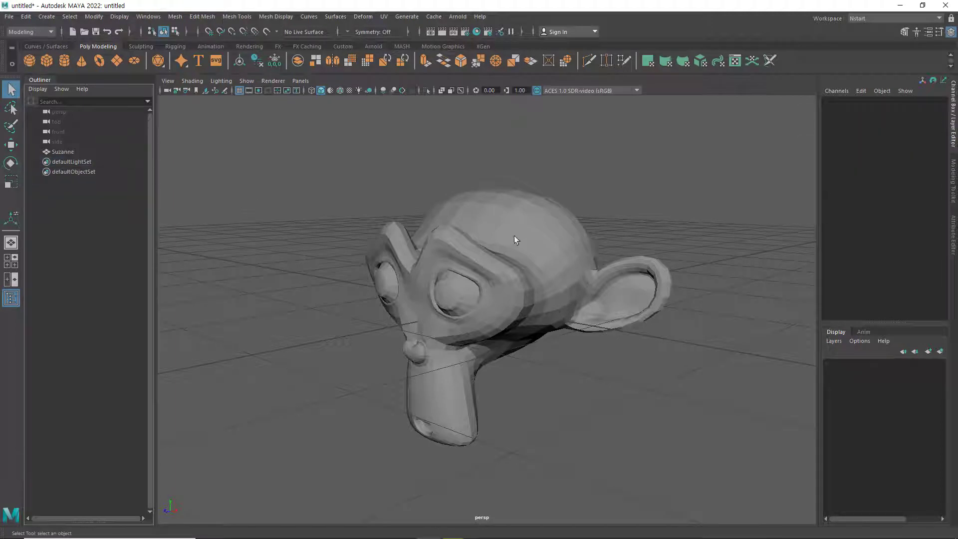
- Switch Suzanne to Face selection mode from the right-click marking menu
click(64, 154)
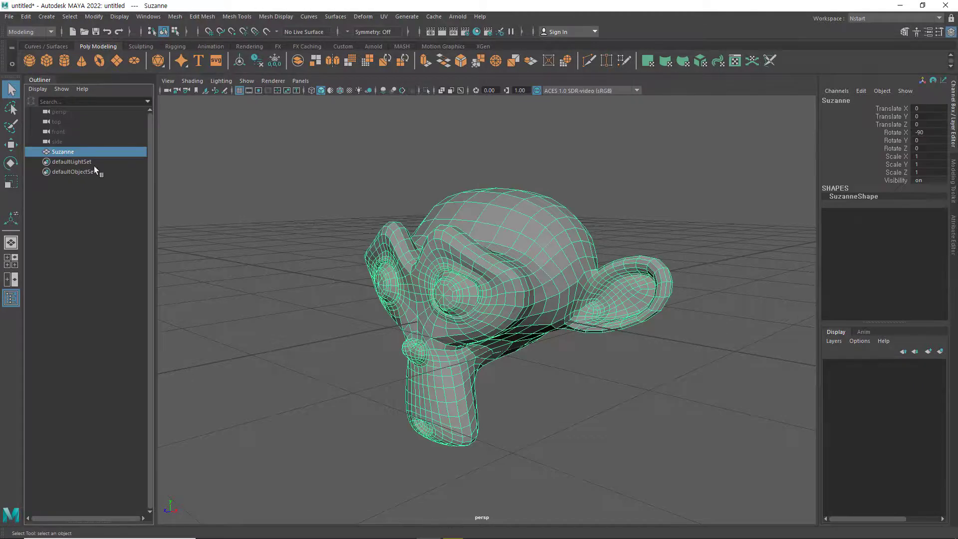
click(234, 238)
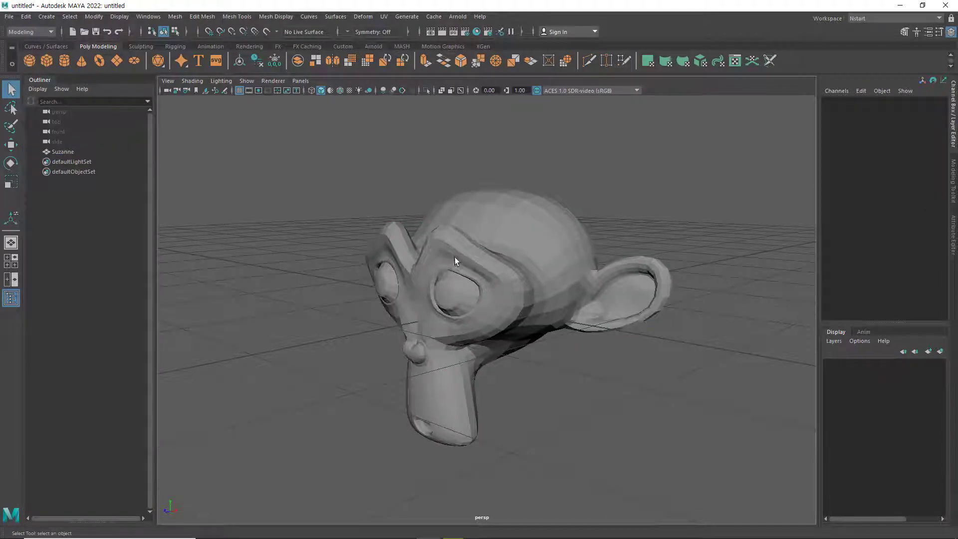
right_click(525, 240)
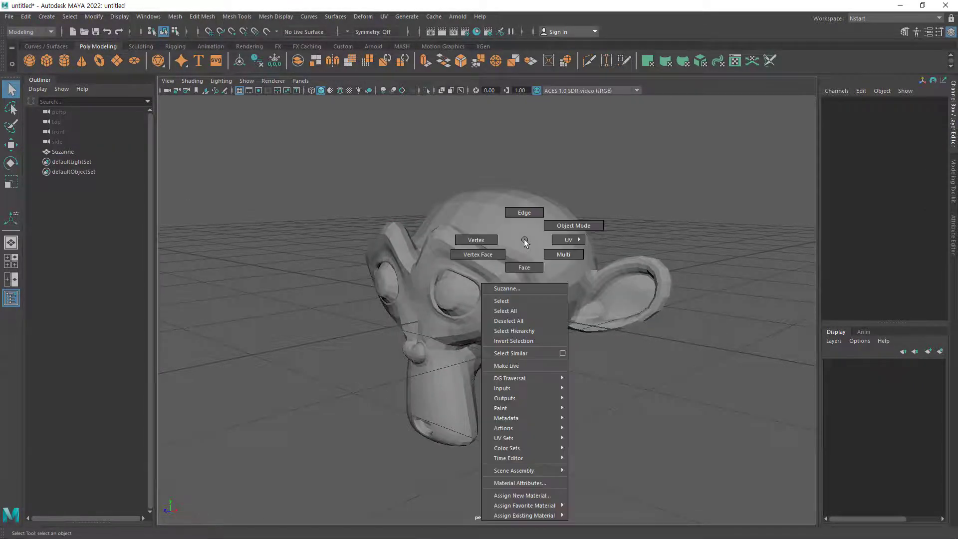
click(524, 268)
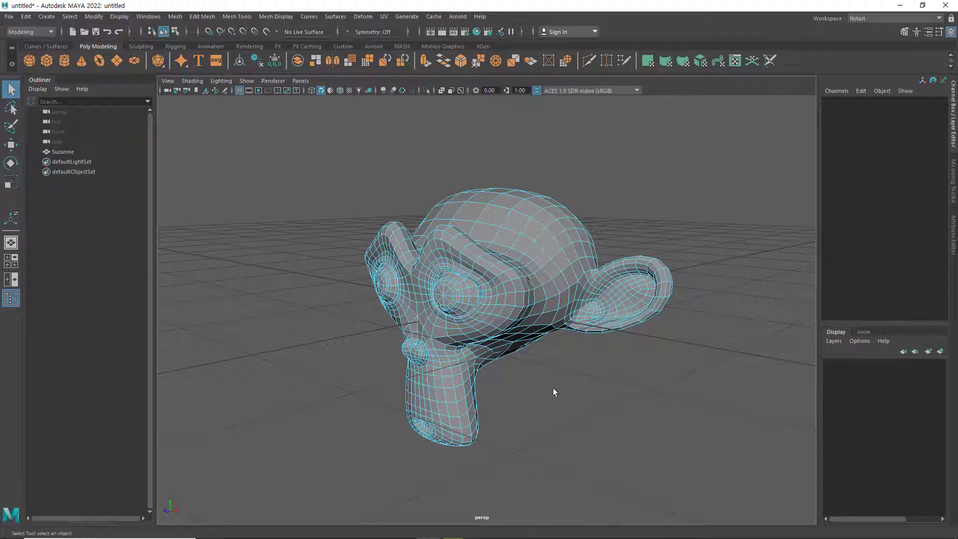
click(62, 151)
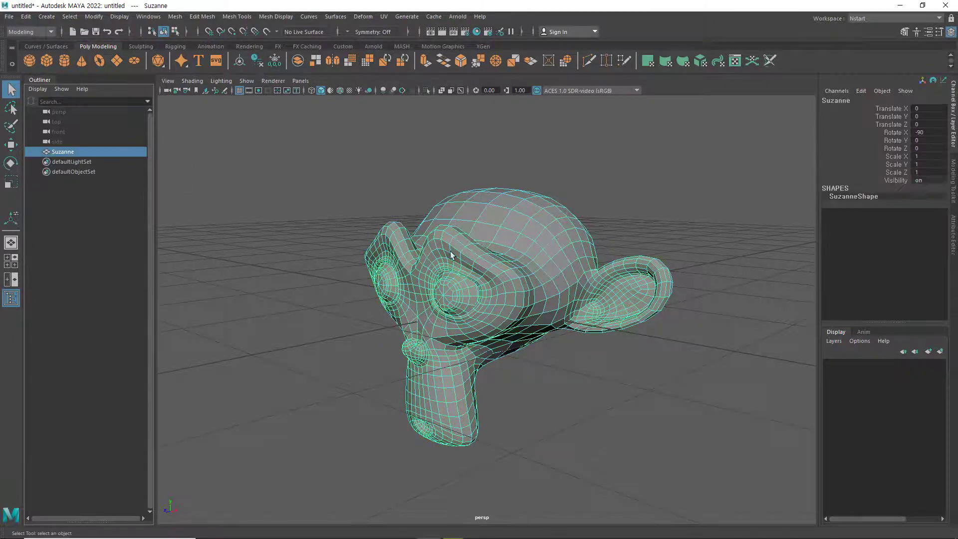
click(311, 345)
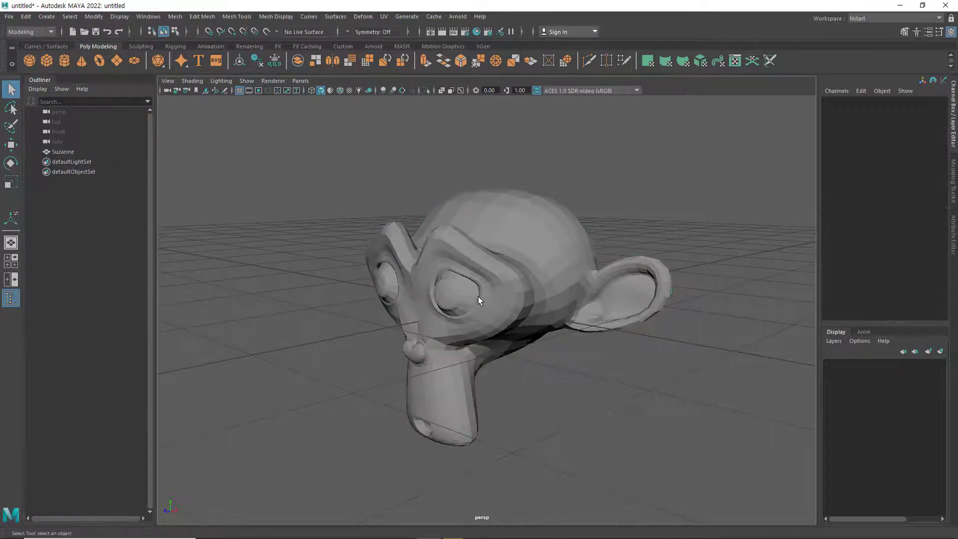
right_drag(497, 241, 501, 267)
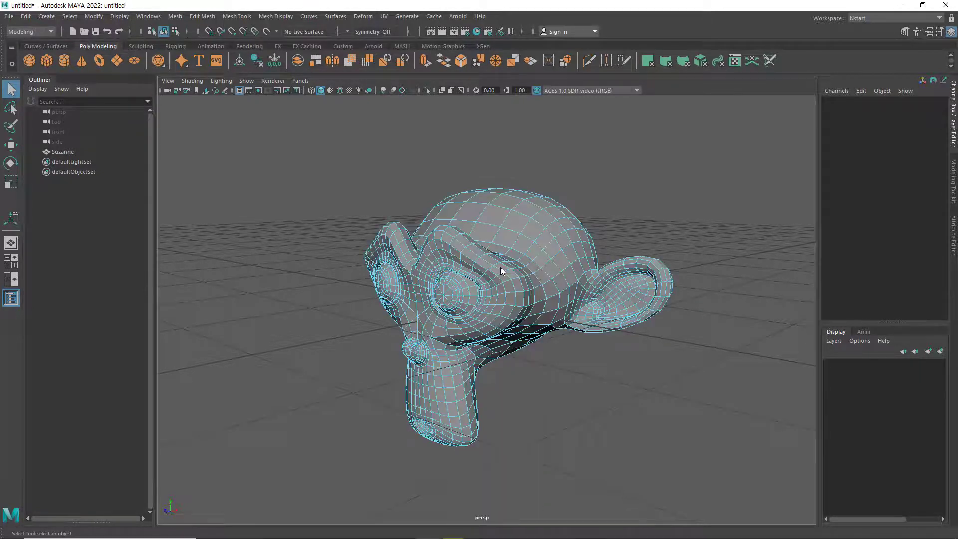
click(462, 294)
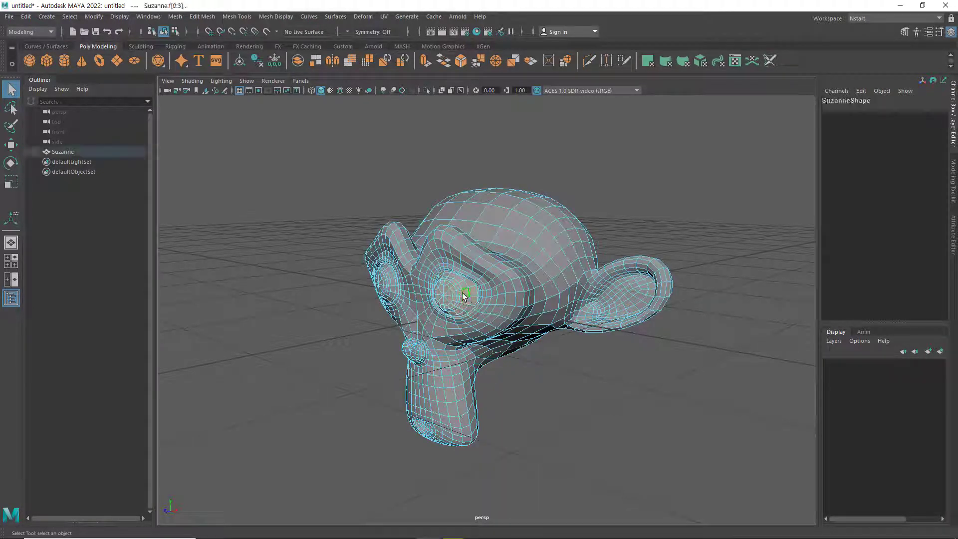
key(b)
click(381, 279)
click(538, 251)
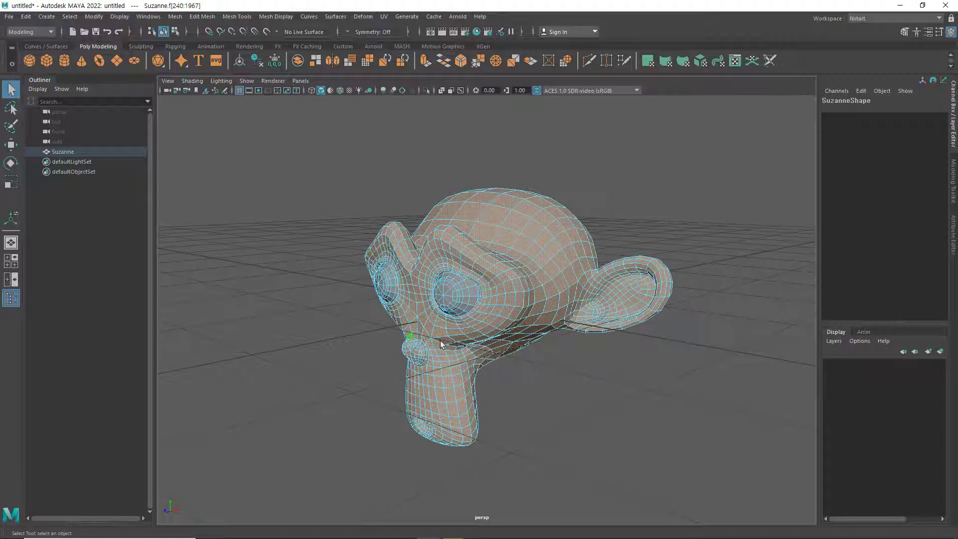
click(462, 290)
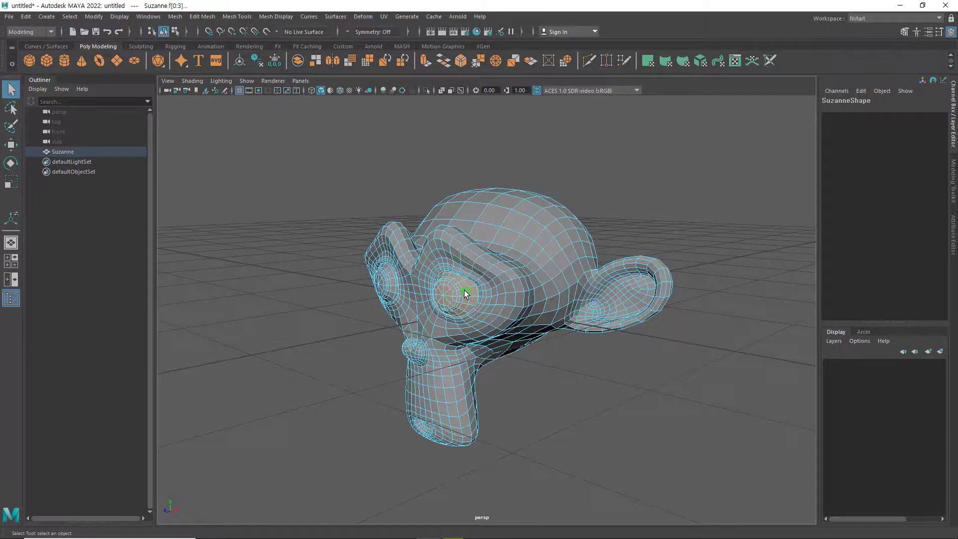
click(392, 282)
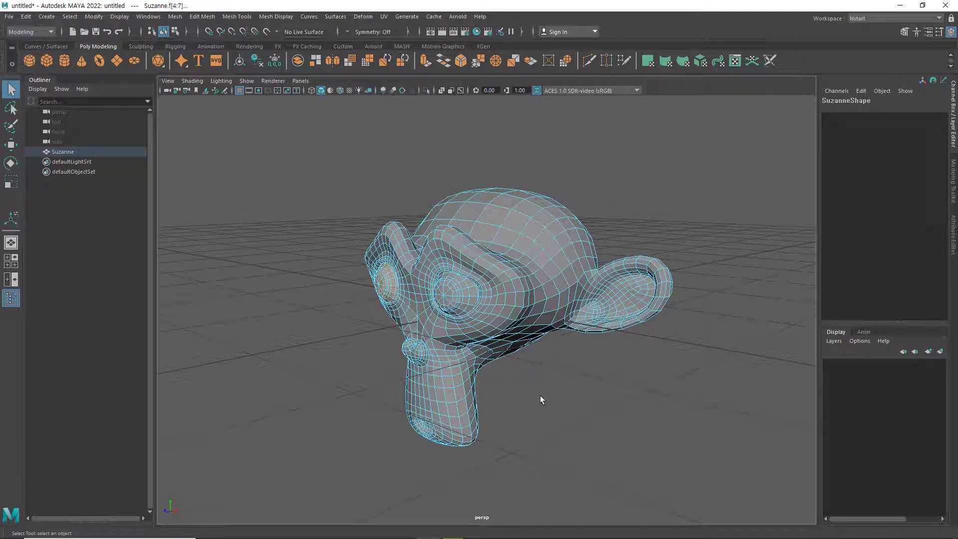
click(554, 395)
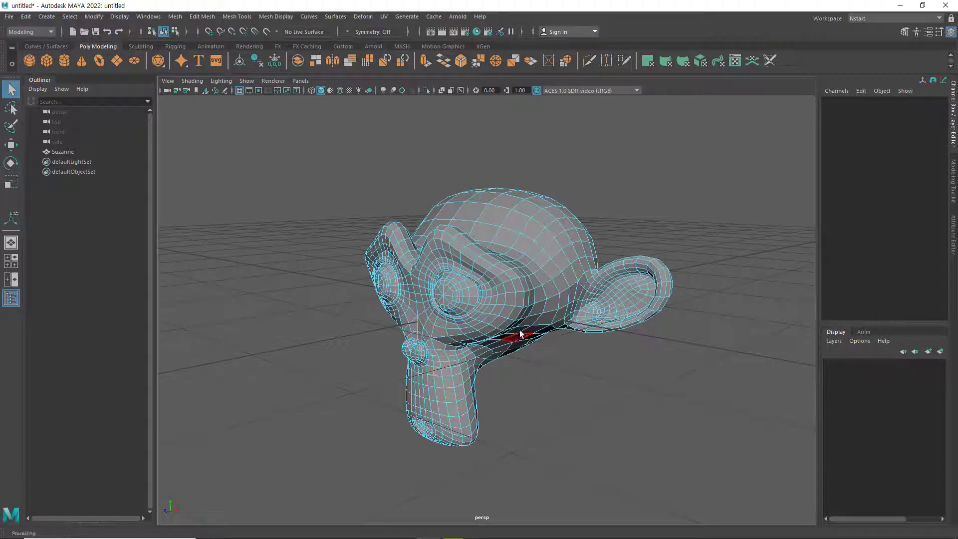
- Return Suzanne to Object Mode with the whole mesh selected
right_click(510, 235)
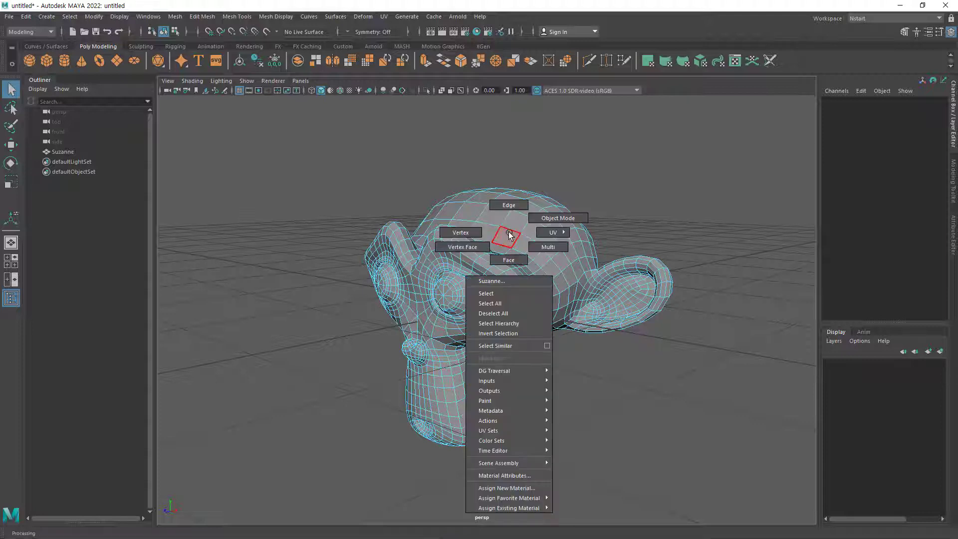
click(547, 220)
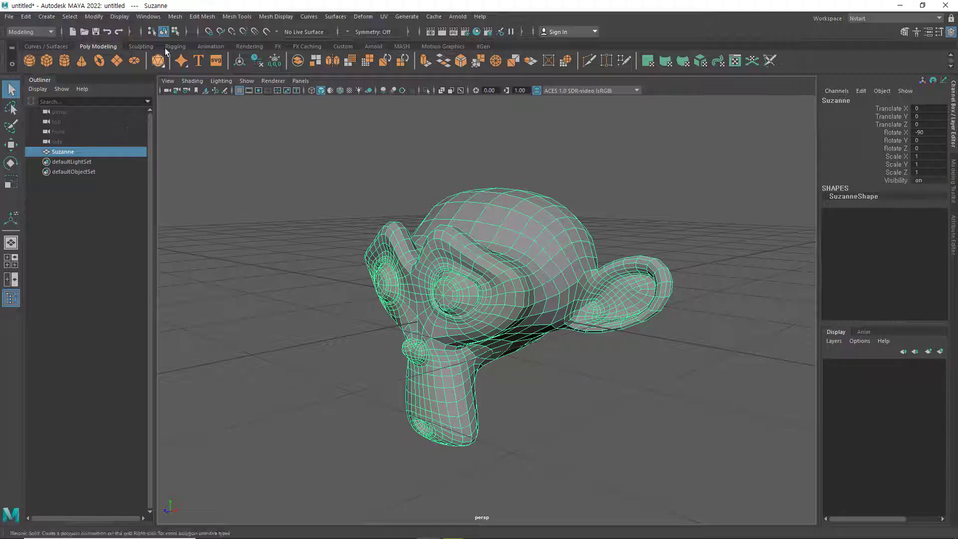
click(177, 18)
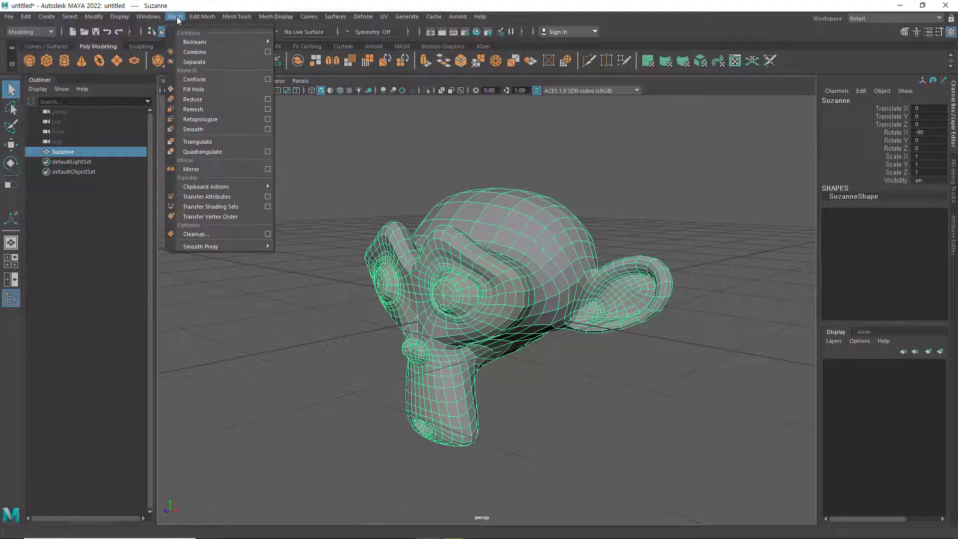
- Separate Suzanne into its shells and expand it in the Outliner
click(202, 61)
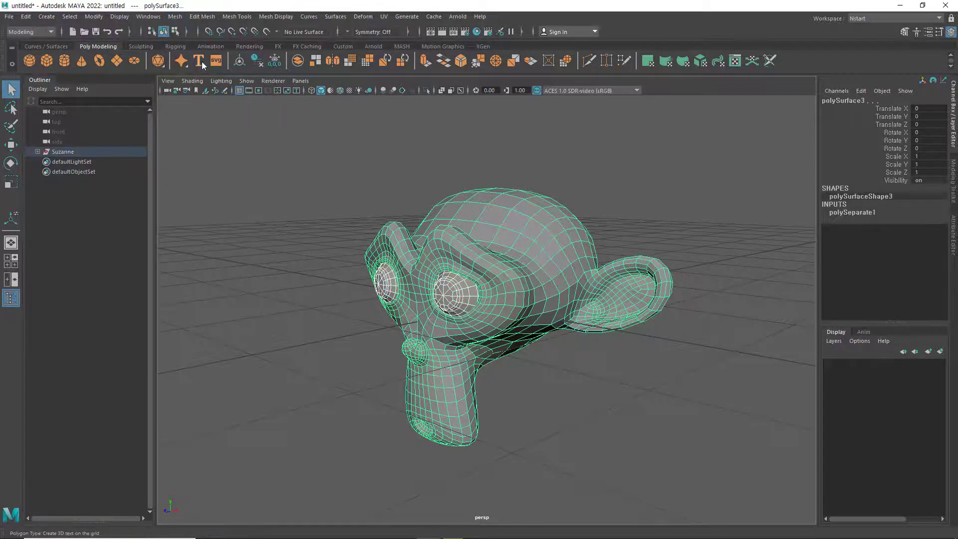
click(38, 151)
drag(75, 182, 79, 164)
- Select polySurface1 and polySurface2 (eyeballs), polySurface3 (head), then the Suzanne group
click(79, 163)
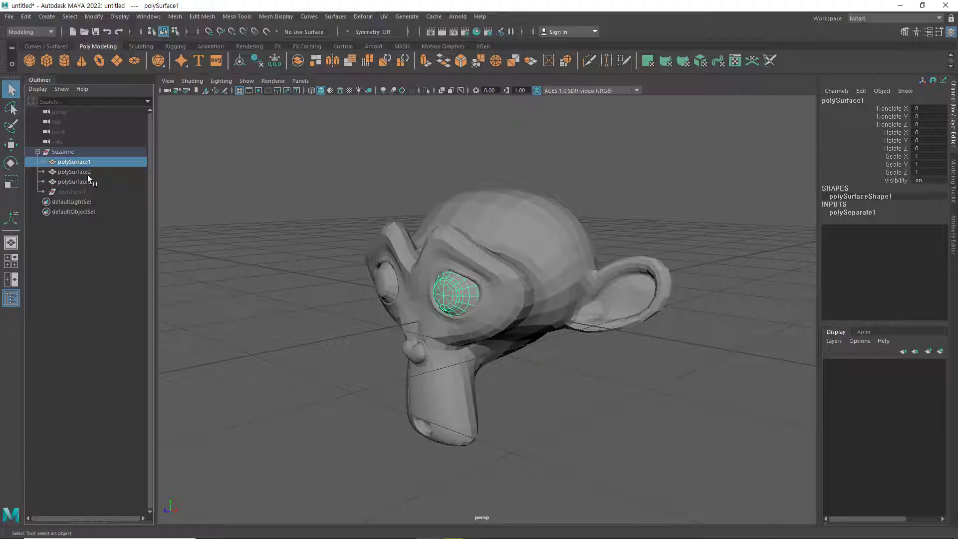
click(83, 171)
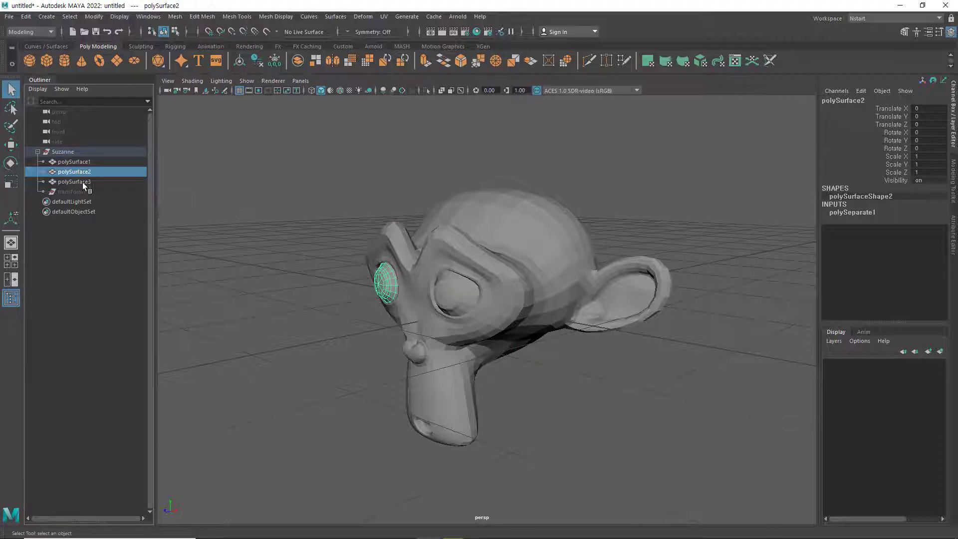
click(83, 181)
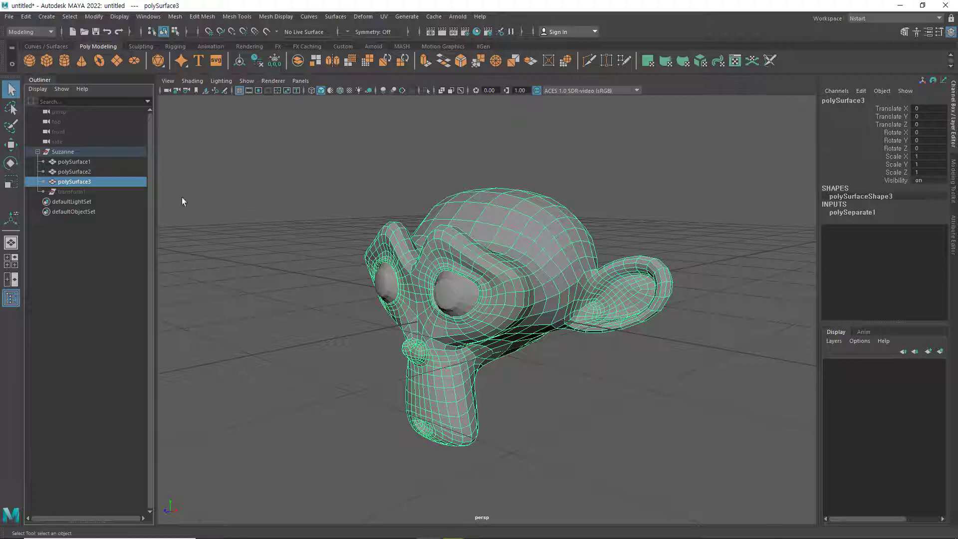
click(59, 151)
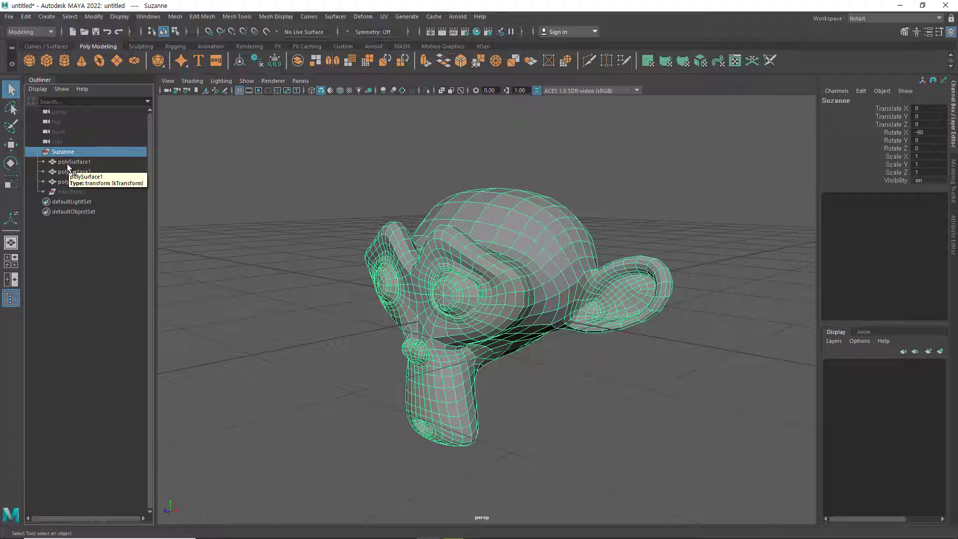
- Clear Suzanne's construction history with Delete by Type > History
click(26, 17)
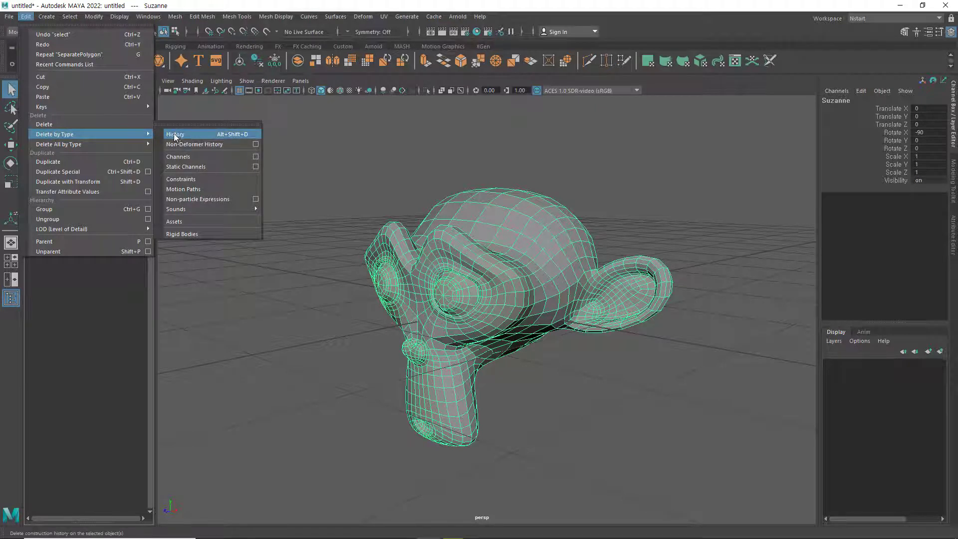
mouse_move(59, 144)
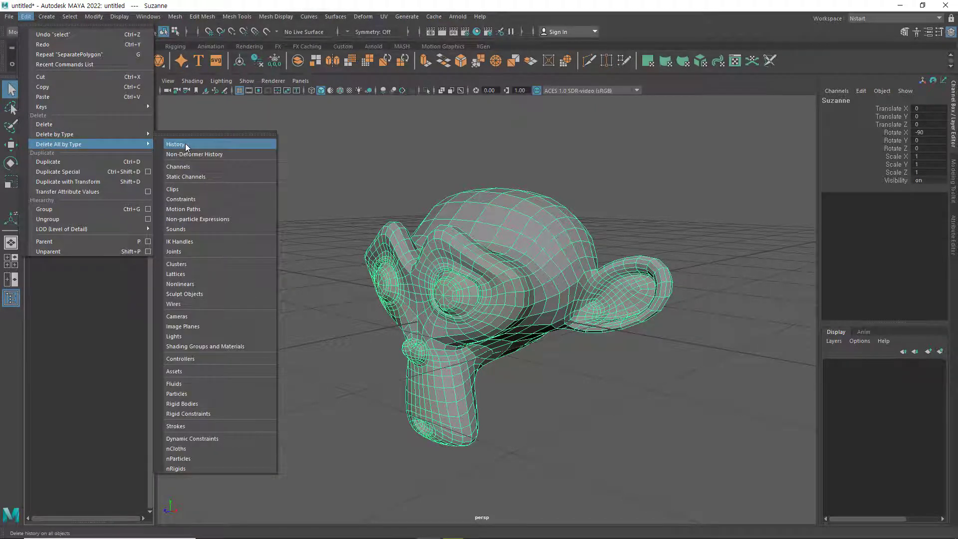
click(186, 144)
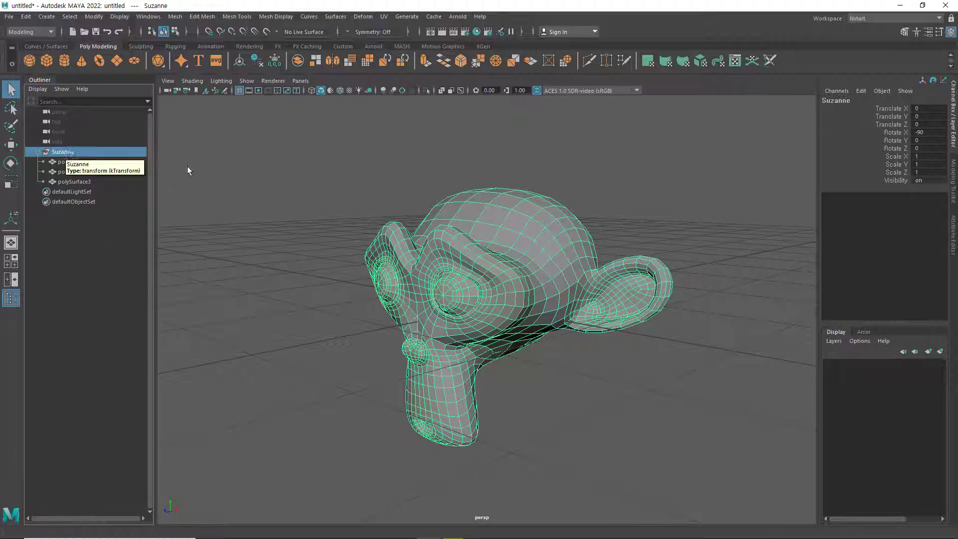
- Check polySurface1 and polySurface2, then ungroup the Suzanne group and clear the selection
click(75, 163)
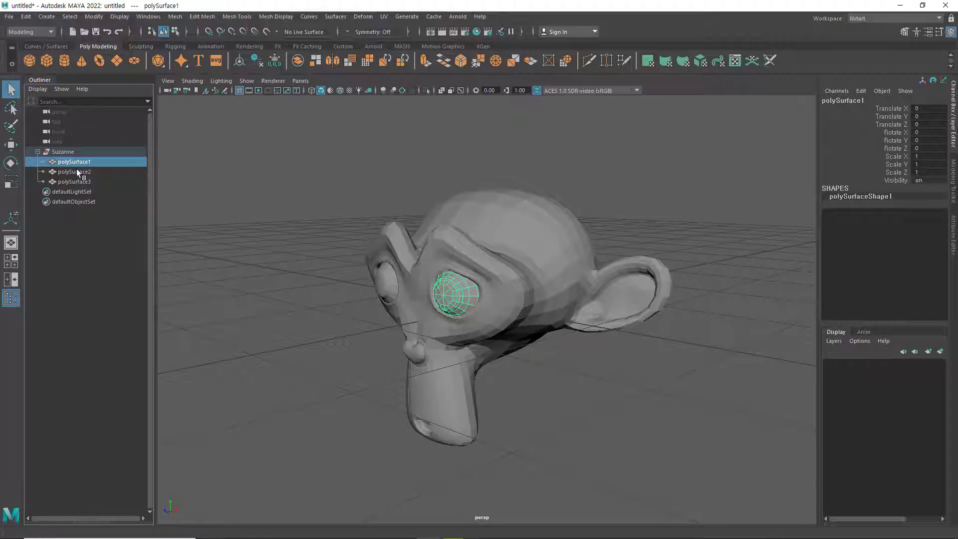
click(75, 172)
click(70, 151)
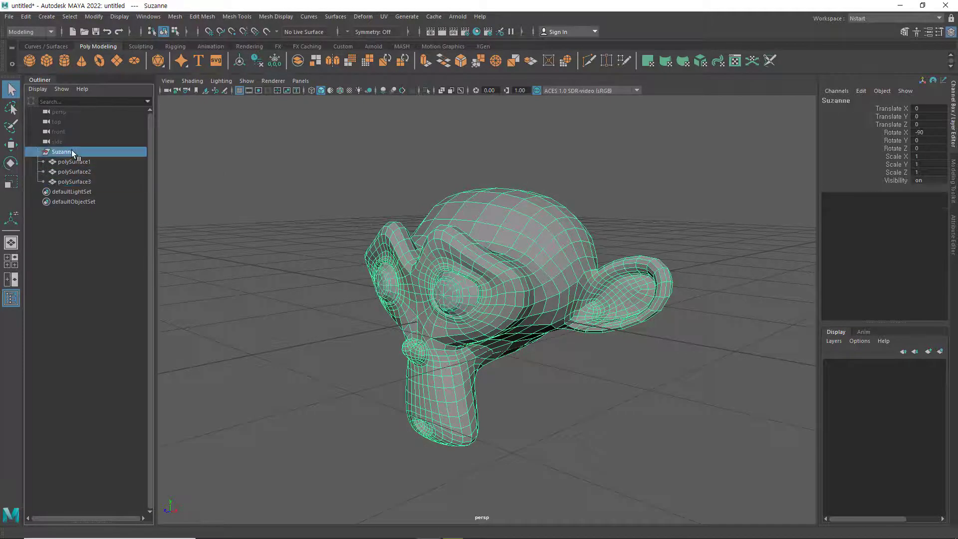
click(26, 16)
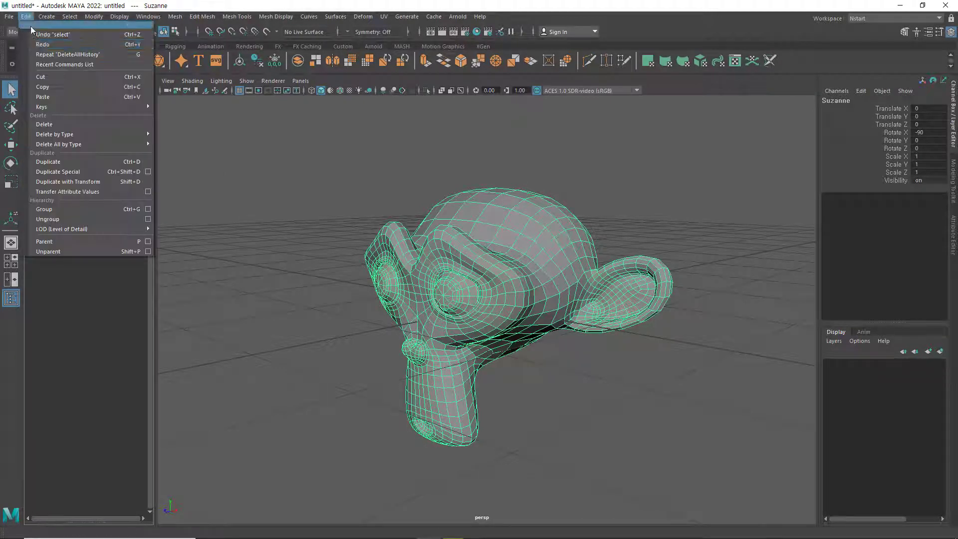
click(60, 217)
click(223, 215)
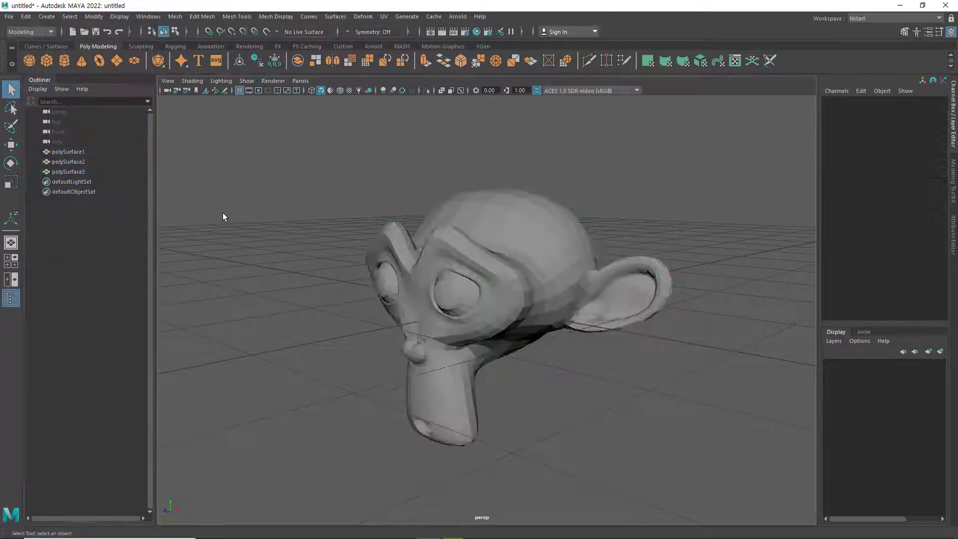
- Click the head and both eyes in the viewport to check each separate piece
click(471, 216)
click(464, 284)
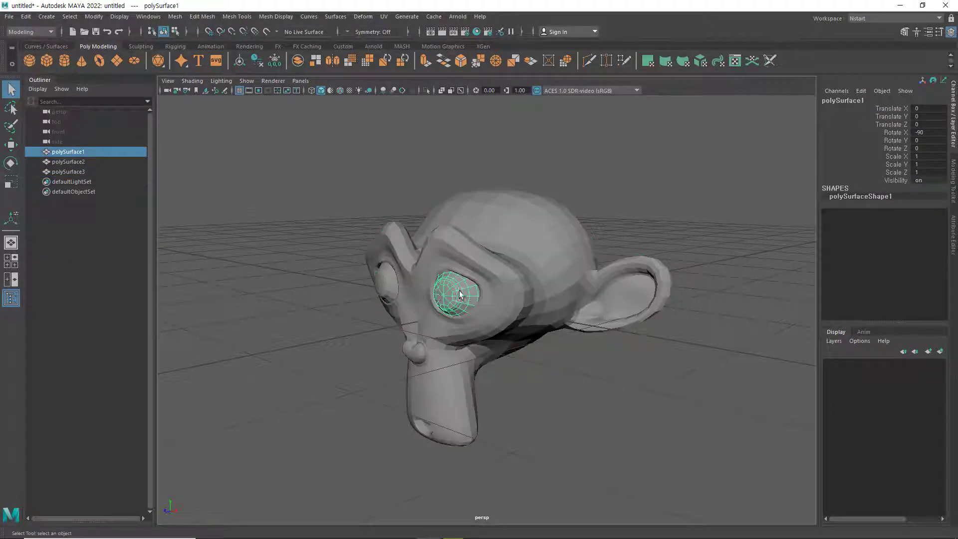
click(389, 284)
click(68, 151)
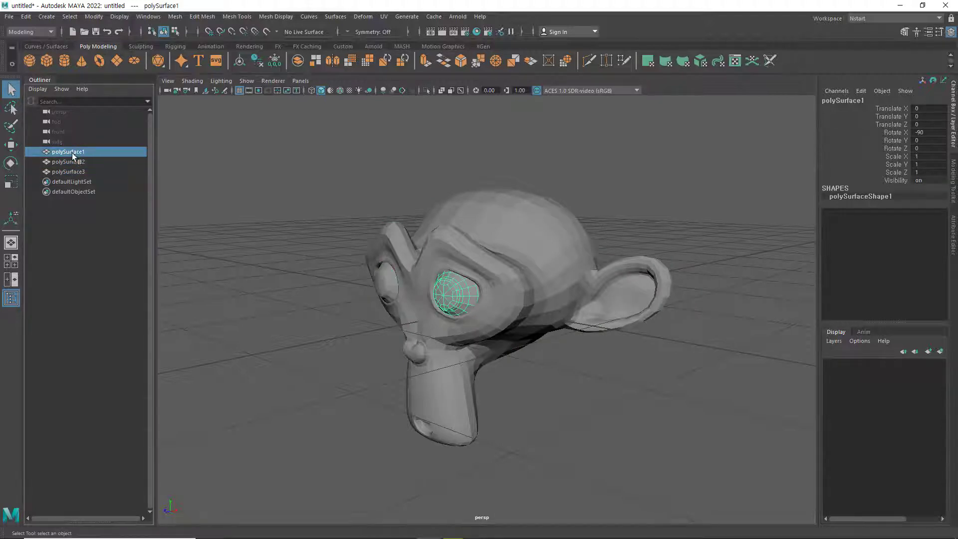
click(260, 159)
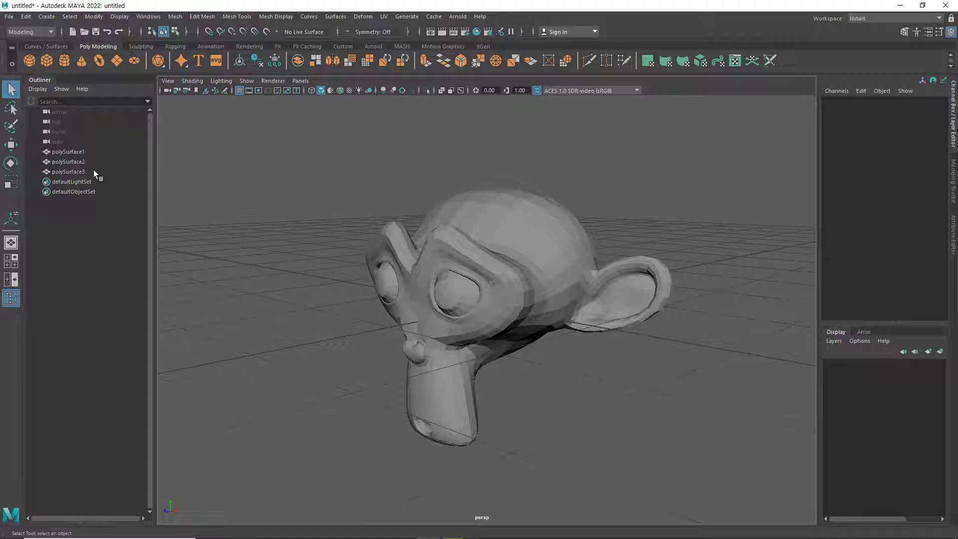
- Select polySurface1, polySurface2 and polySurface3 together in the Outliner
click(80, 151)
click(68, 172)
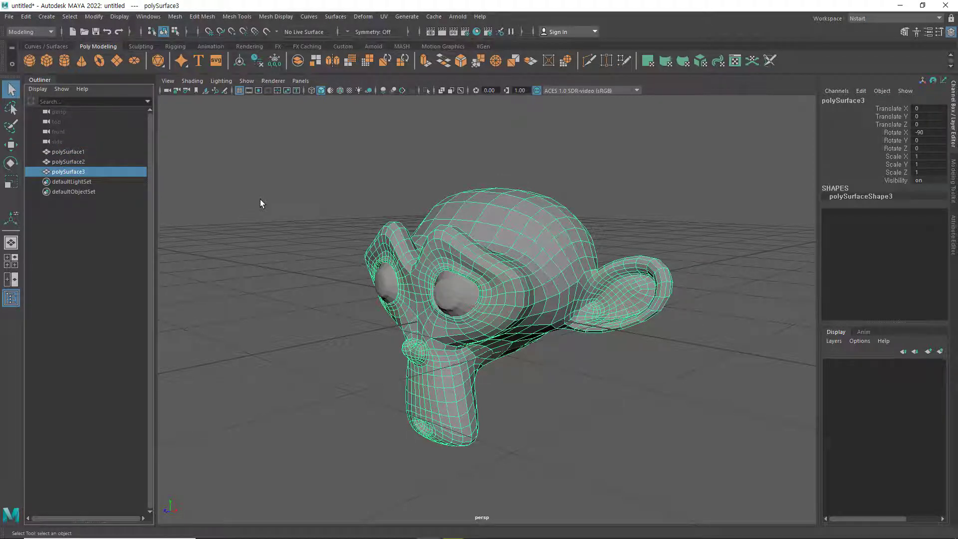
click(76, 151)
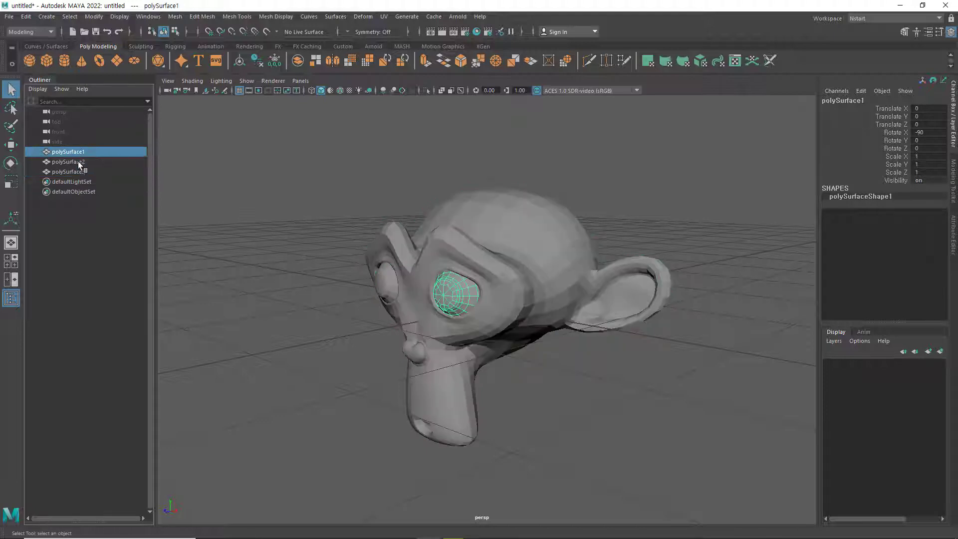
shift+click(77, 171)
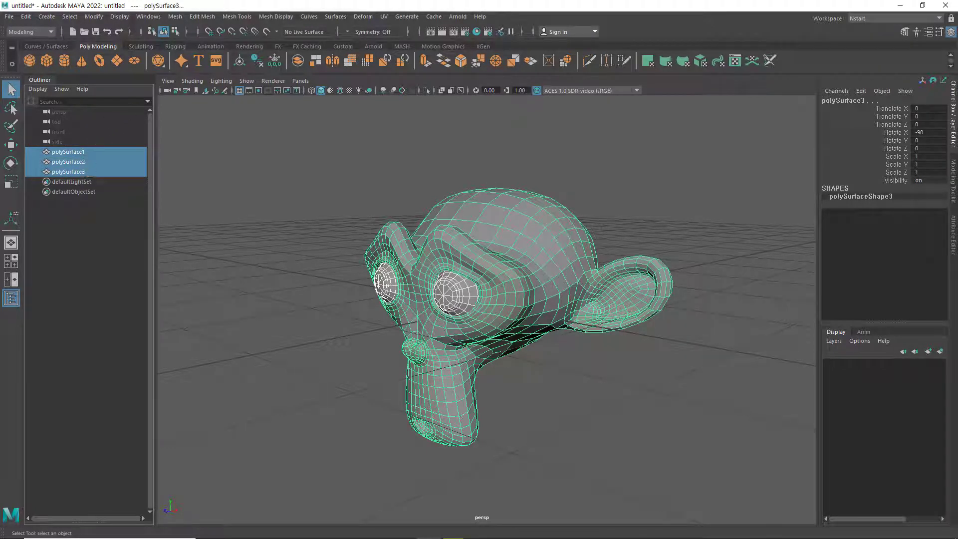
- Combine the three pieces with Mesh > Combine and select the resulting polySurface4
click(177, 17)
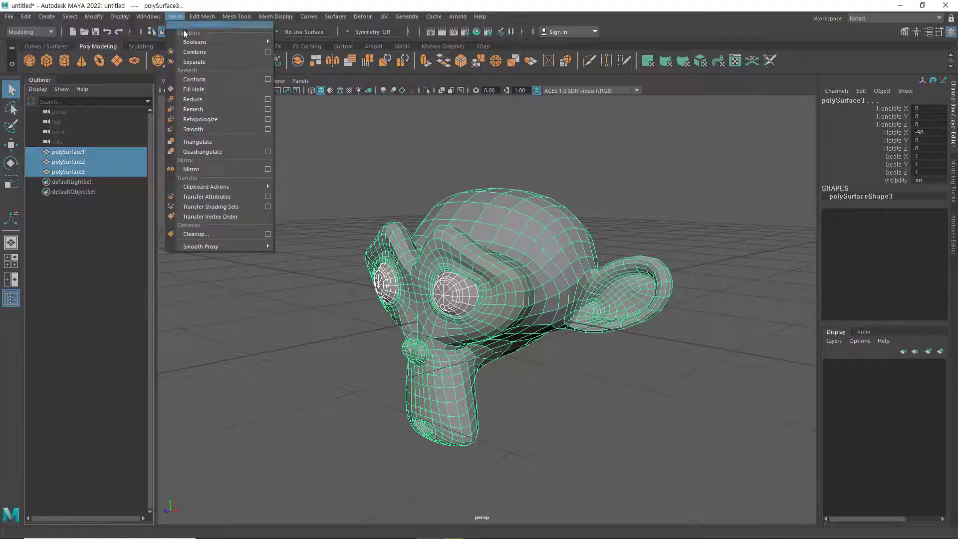
click(193, 53)
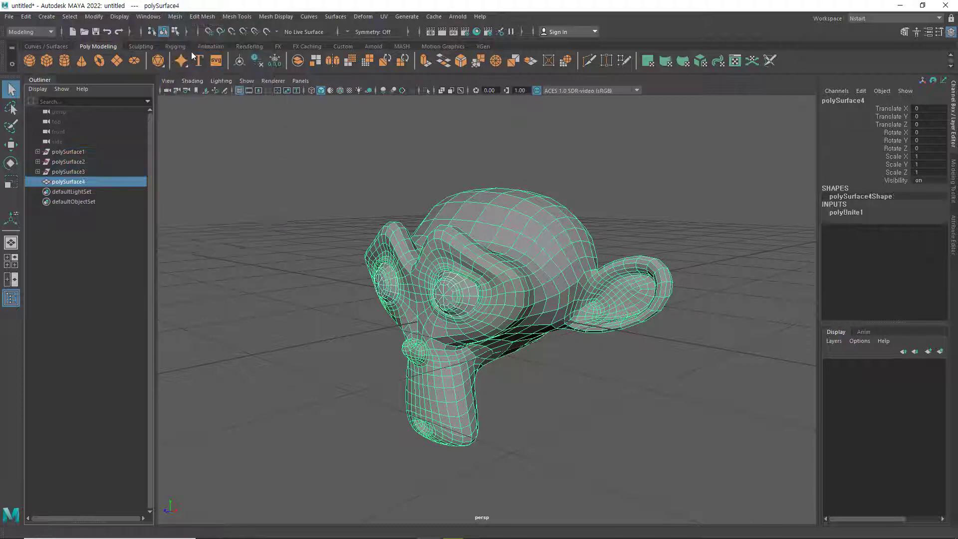
click(223, 223)
click(70, 182)
- Delete polySurface4's construction history, removing the empty polySurface1–3 nodes
click(25, 16)
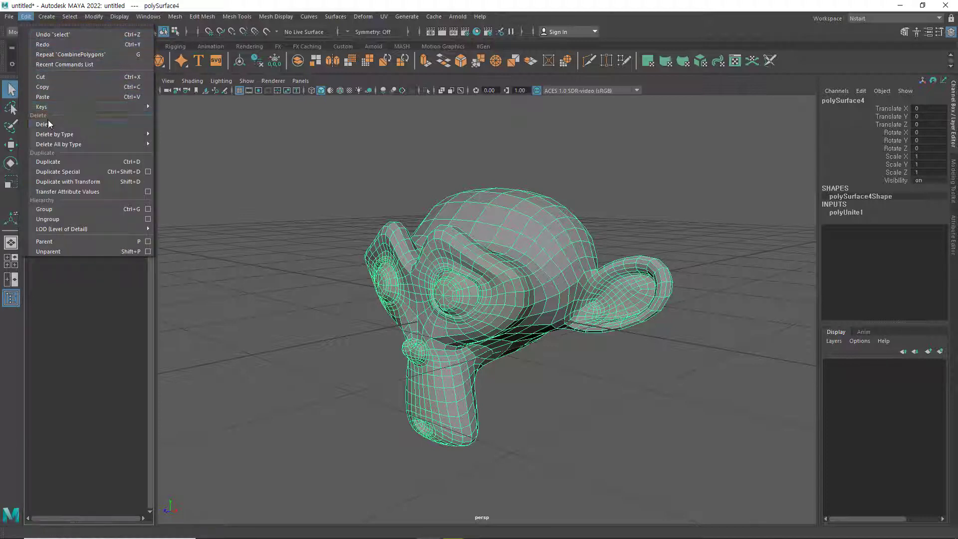
mouse_move(55, 134)
click(187, 134)
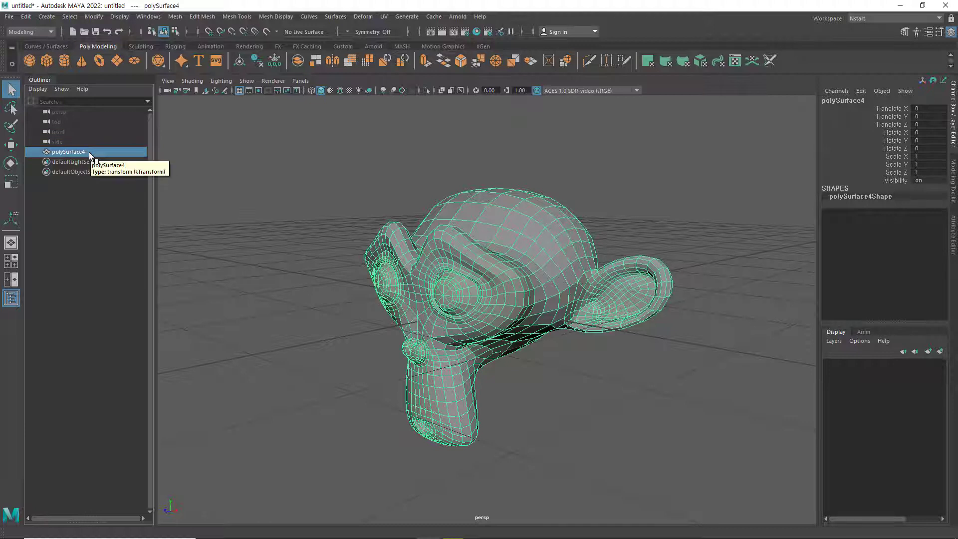
- Switch polySurface4 to Face mode and test-select eyeball and forehead faces
right_click(501, 237)
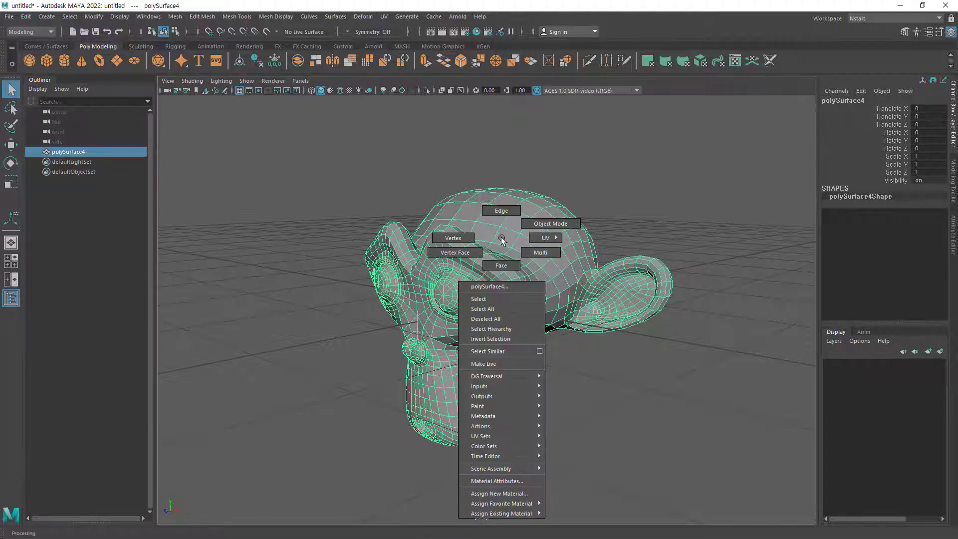
click(501, 266)
click(460, 295)
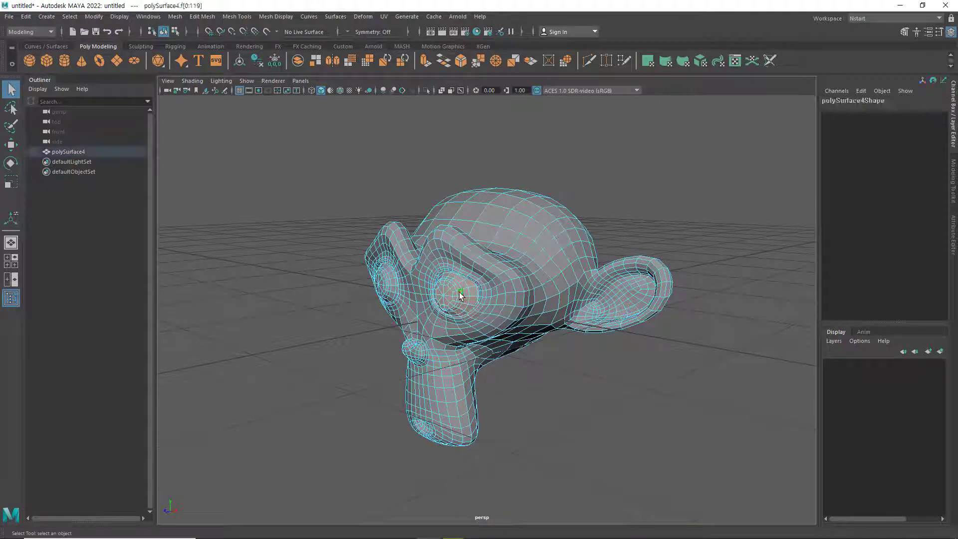
click(506, 239)
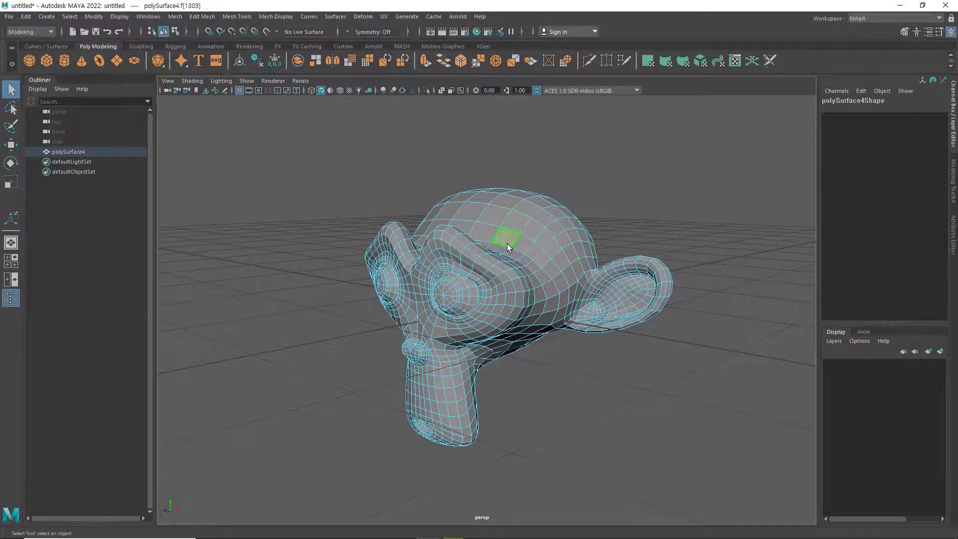
click(127, 189)
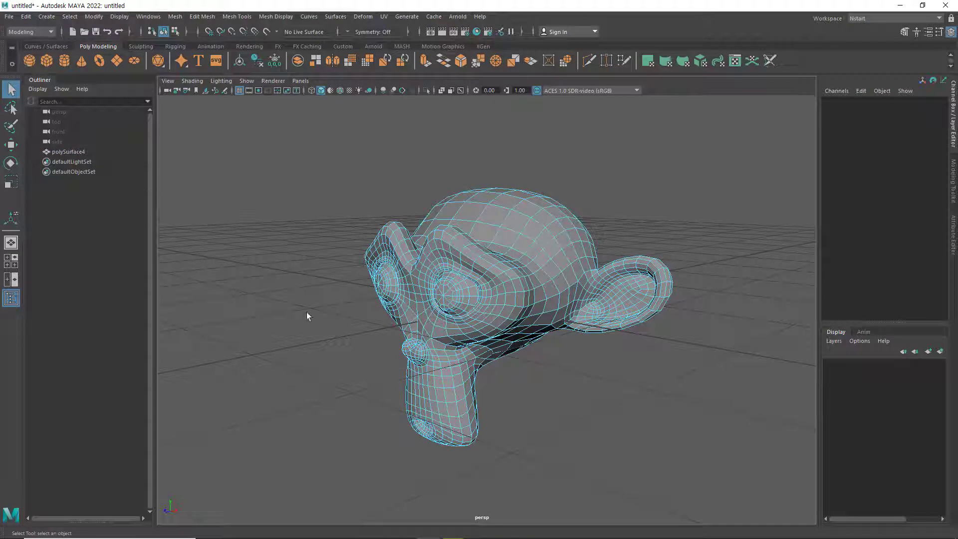
- Select and delete the faces of the first and second eyeballs
click(457, 294)
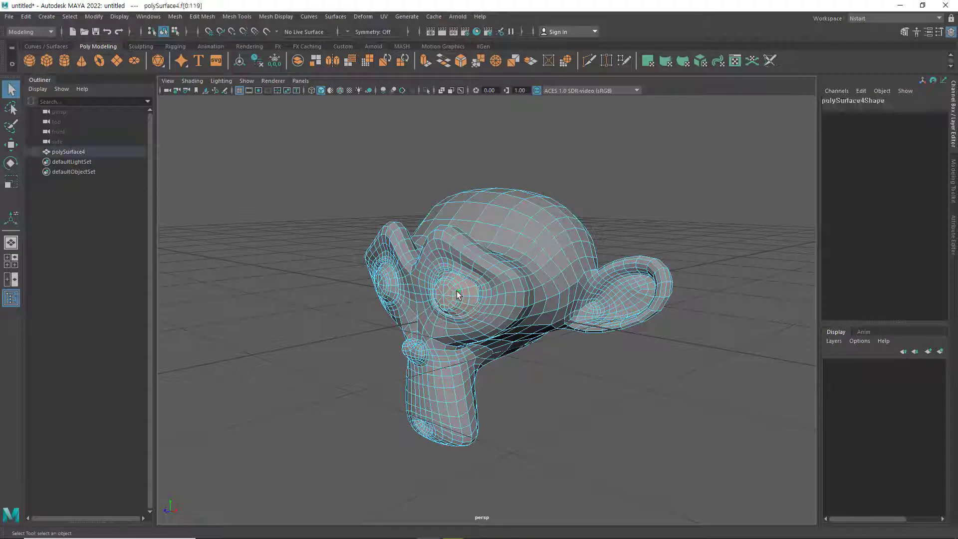
key(Delete)
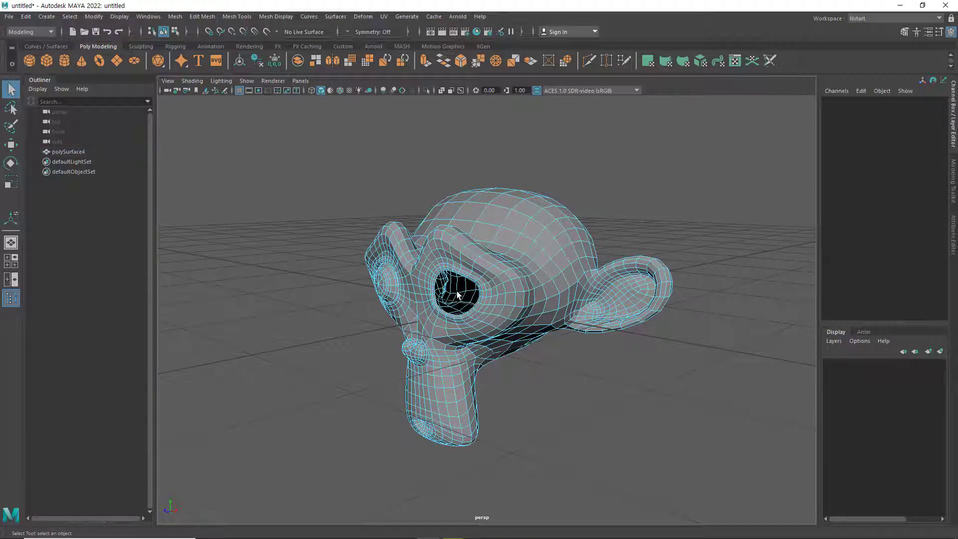
click(389, 283)
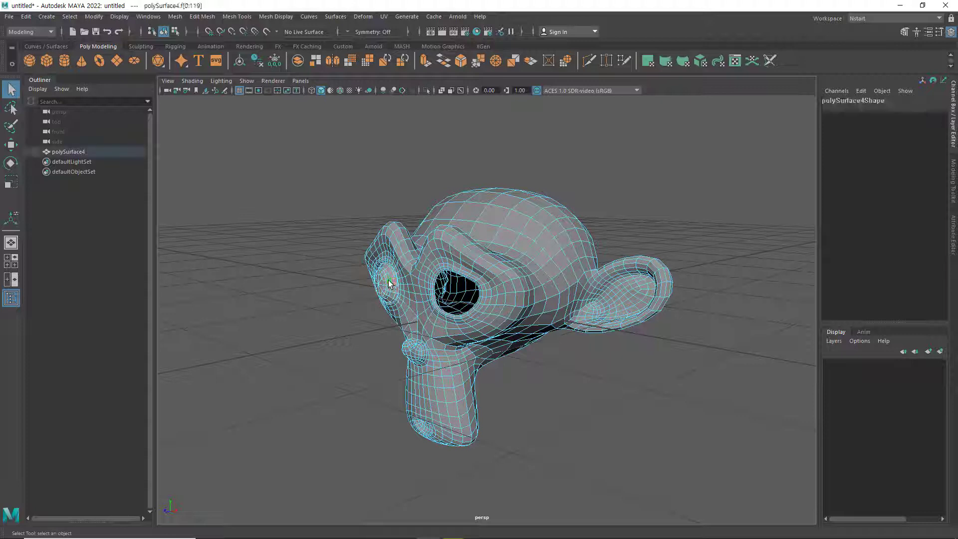
key(Delete)
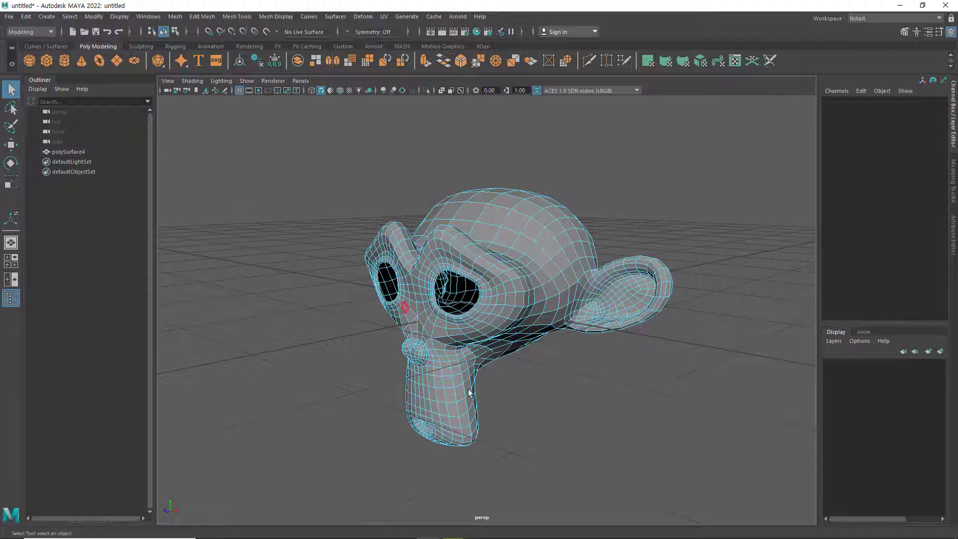
- Delete the face loop around polySurface4's lower snout, opening a gap above the chin
click(445, 415)
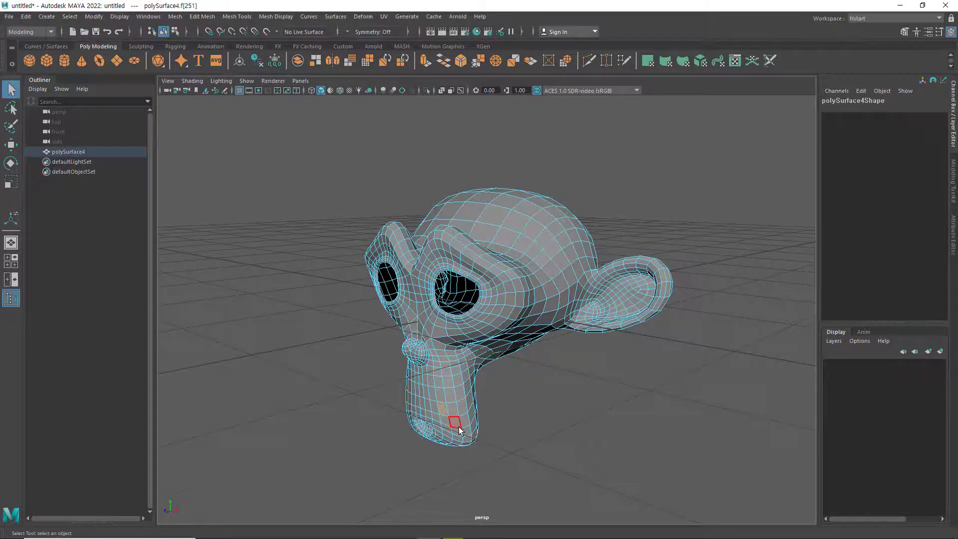
scroll(454, 421, up, 2)
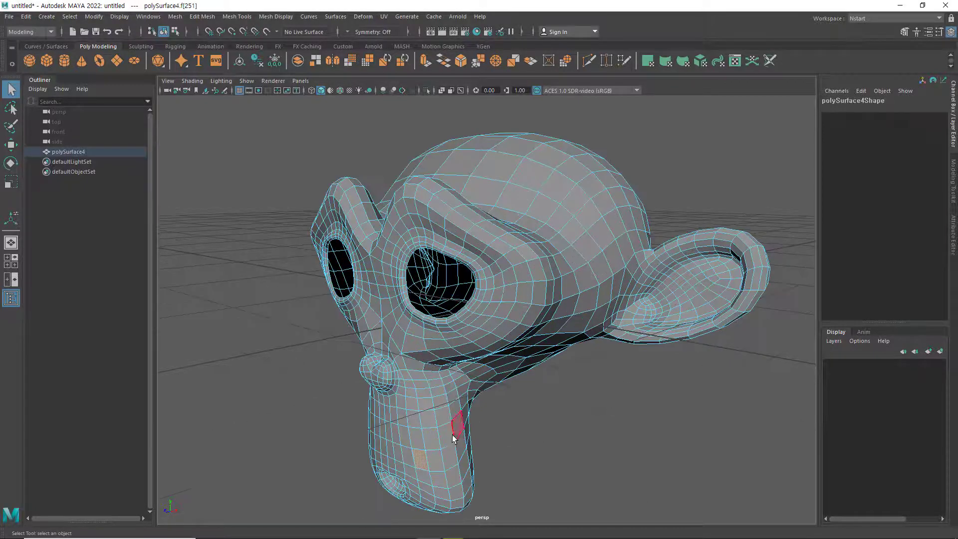
double_click(433, 462)
mouse_move(517, 452)
alt+mouse_down()
mouse_move(446, 422)
mouse_move(511, 428)
mouse_move(370, 436)
mouse_move(516, 434)
alt+mouse_up()
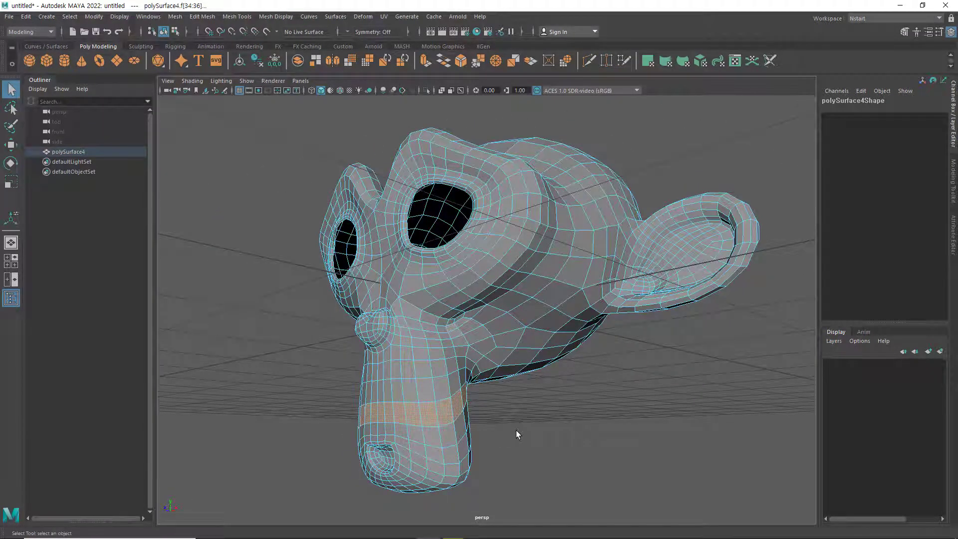
key(Delete)
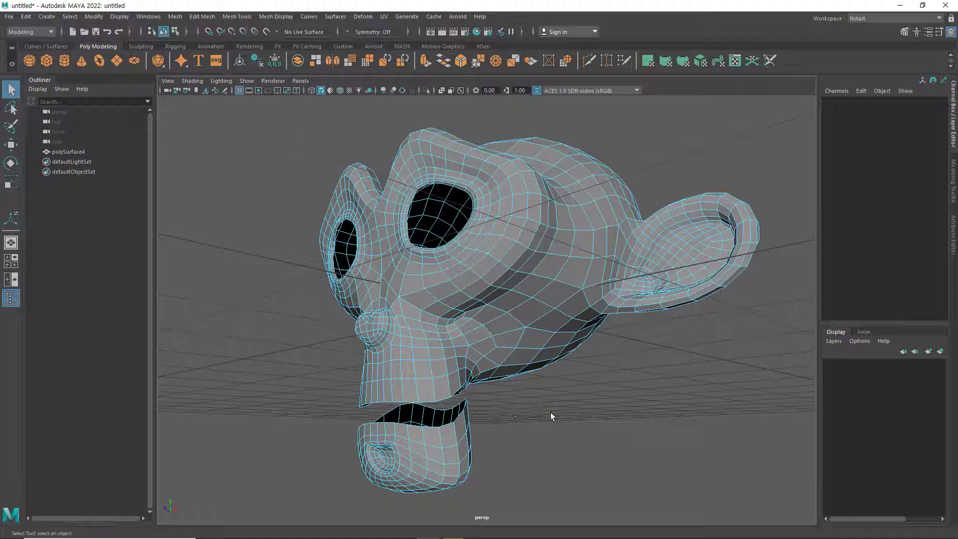
alt+drag(547, 426, 535, 430)
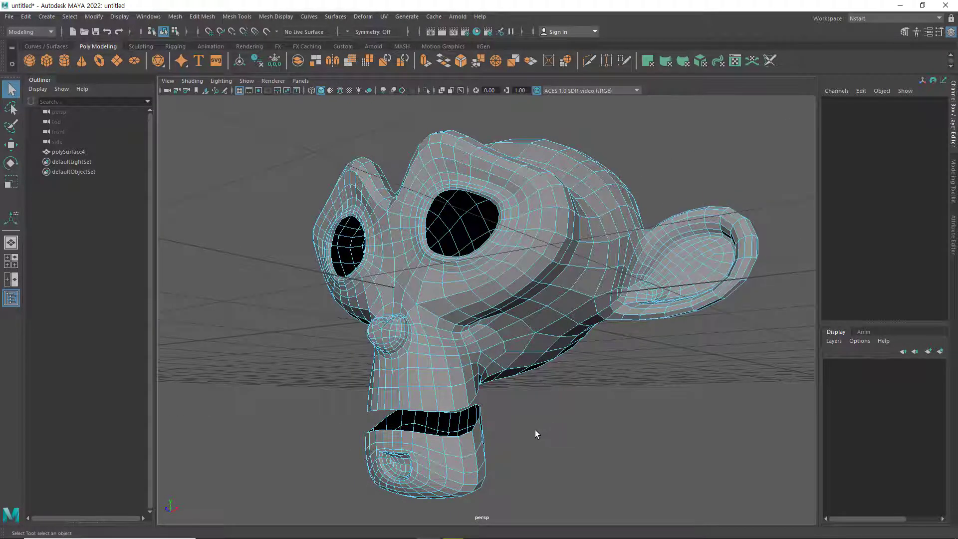
right_click(515, 412)
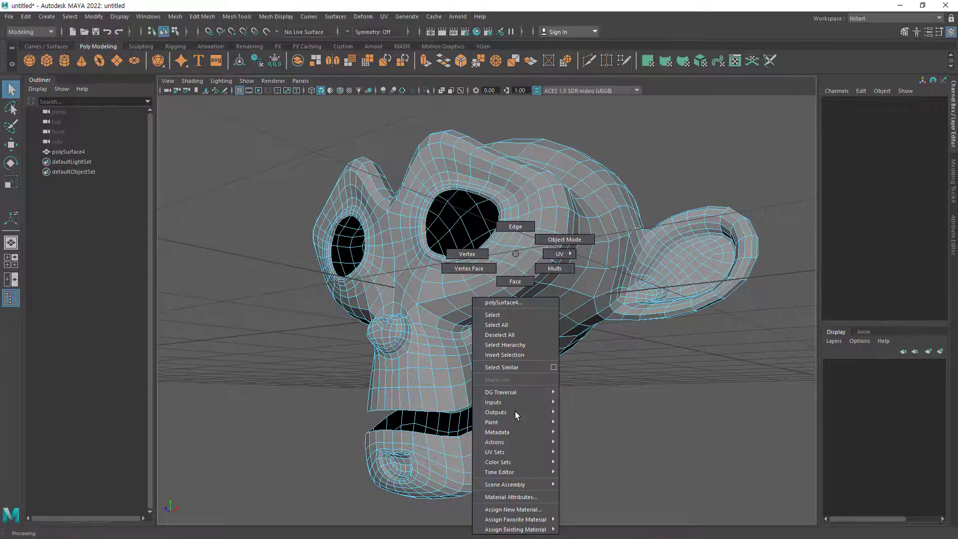
click(513, 227)
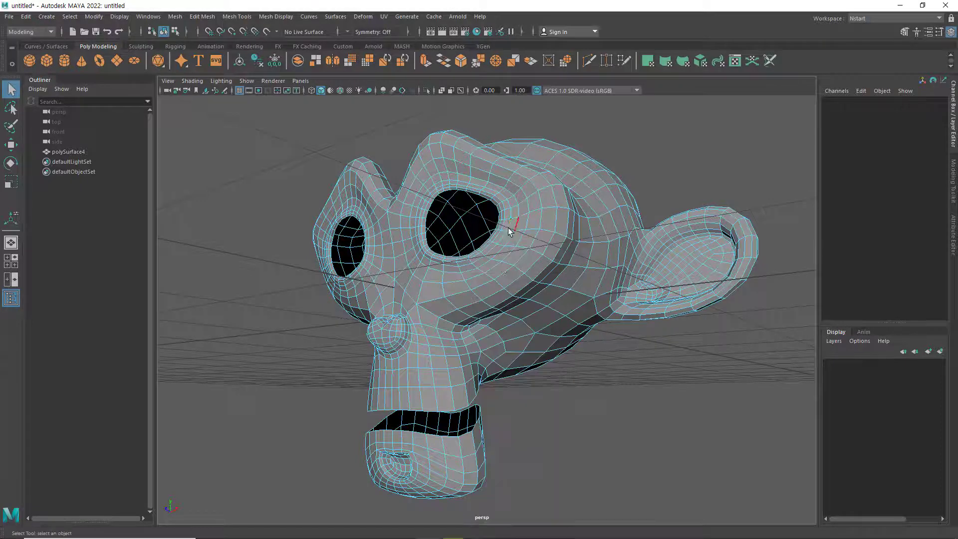
click(430, 413)
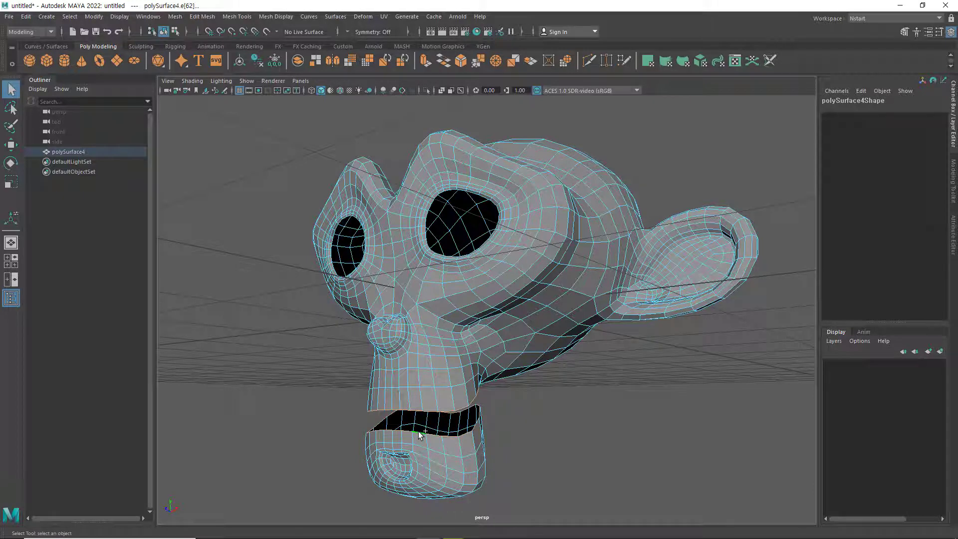
click(458, 428)
alt+drag(460, 422, 567, 414)
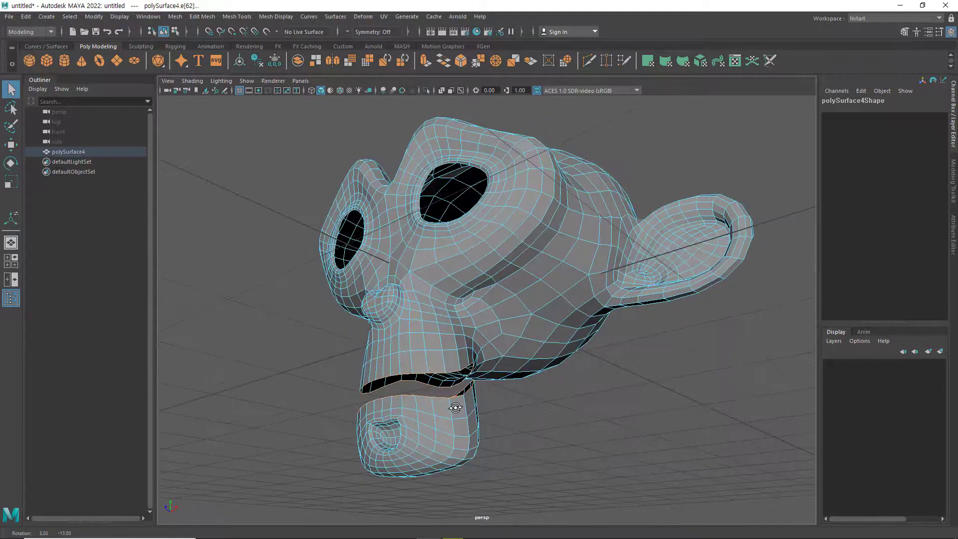
shift+right_click(541, 400)
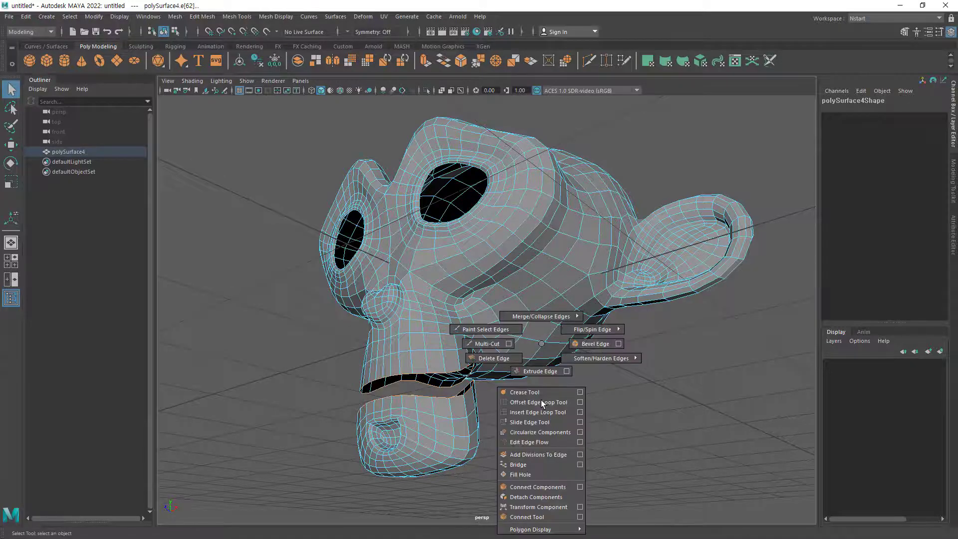
click(538, 464)
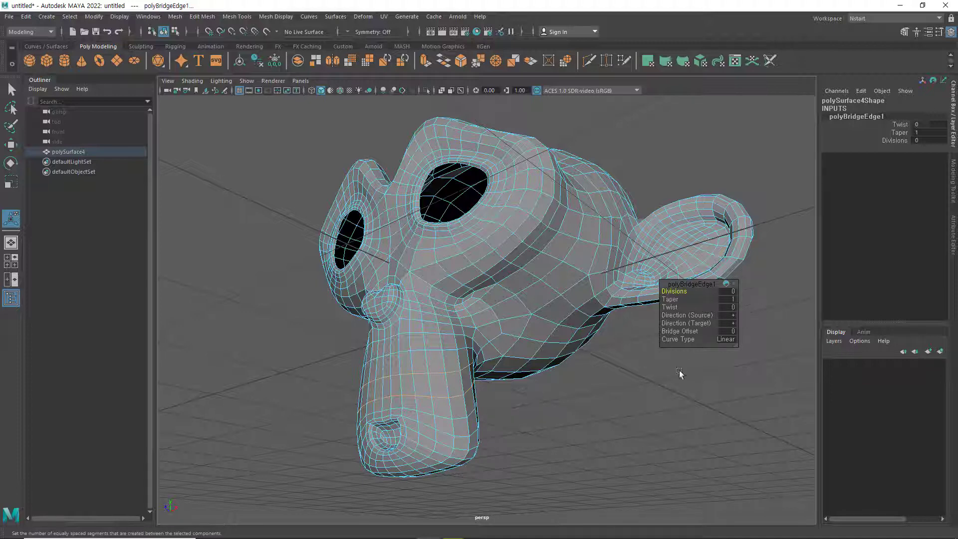
click(632, 405)
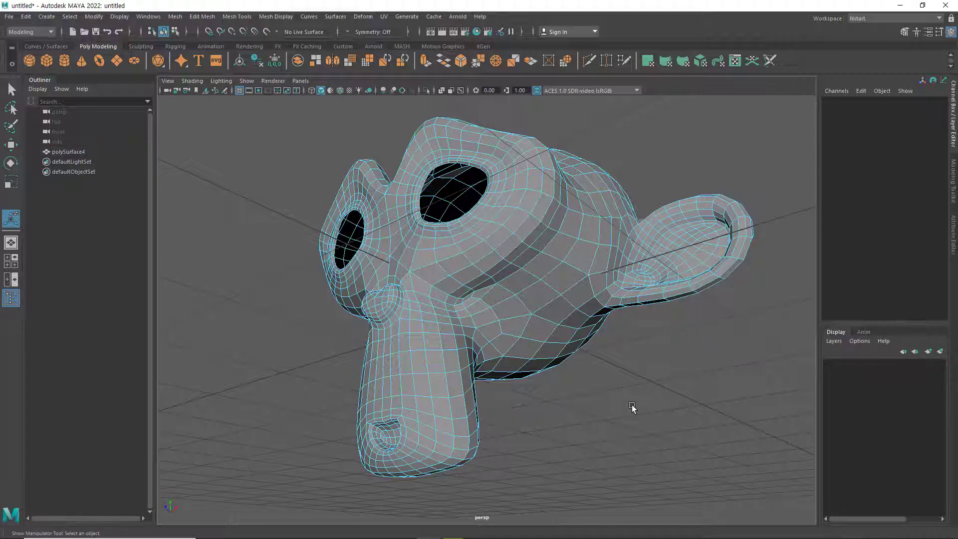
key(ctrl+z)
key(ctrl+z)
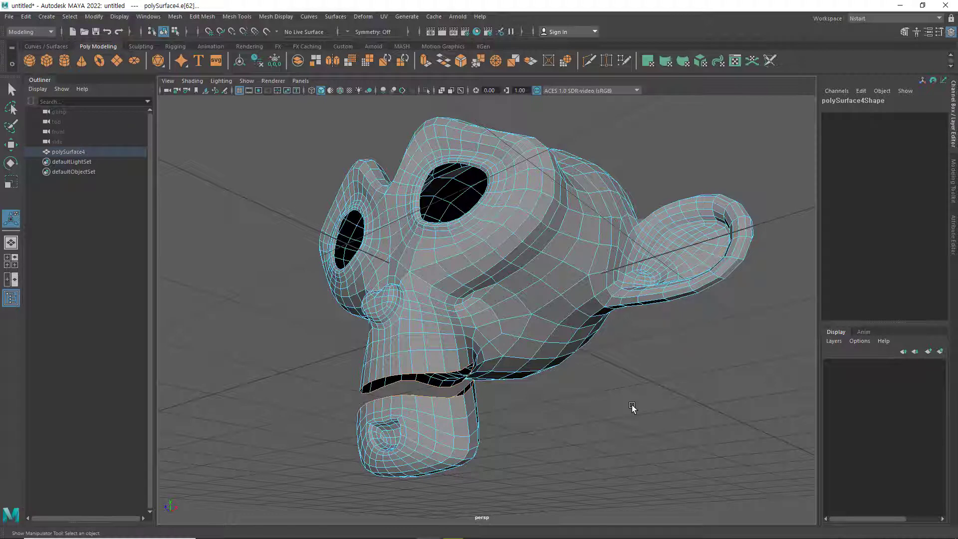
click(632, 406)
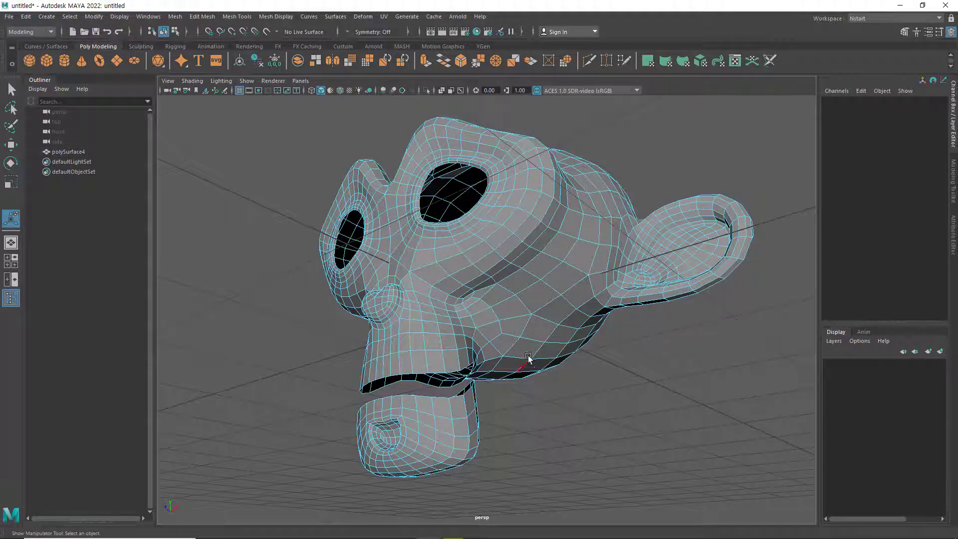
click(529, 285)
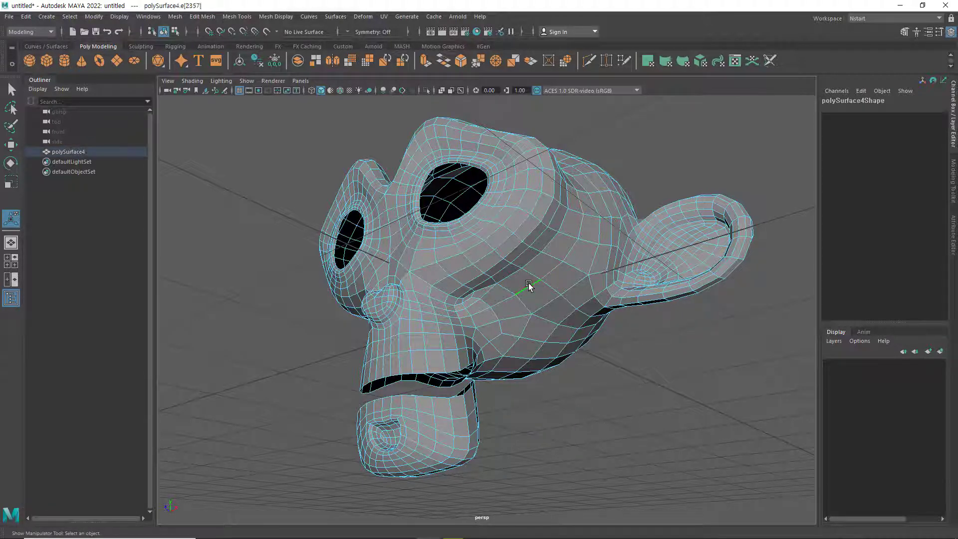
click(639, 372)
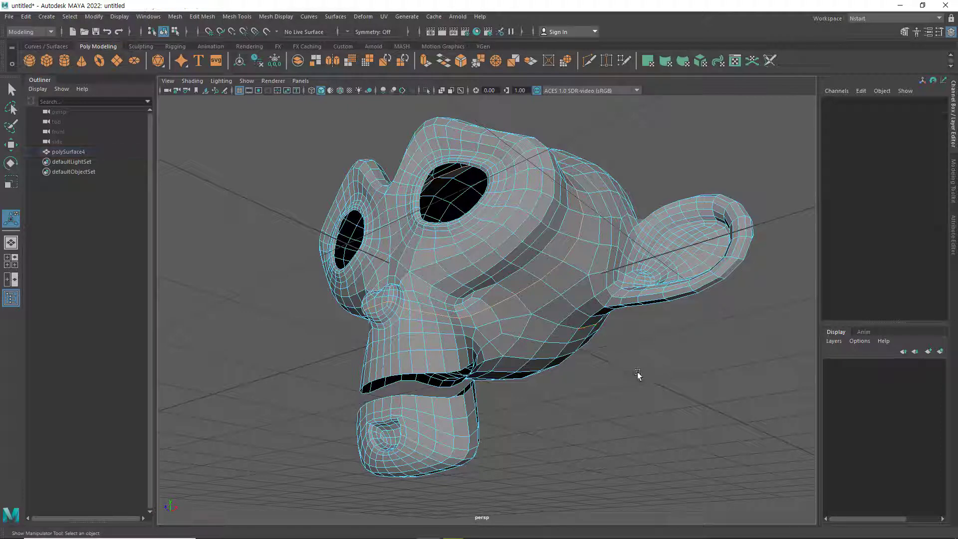
right_click(607, 363)
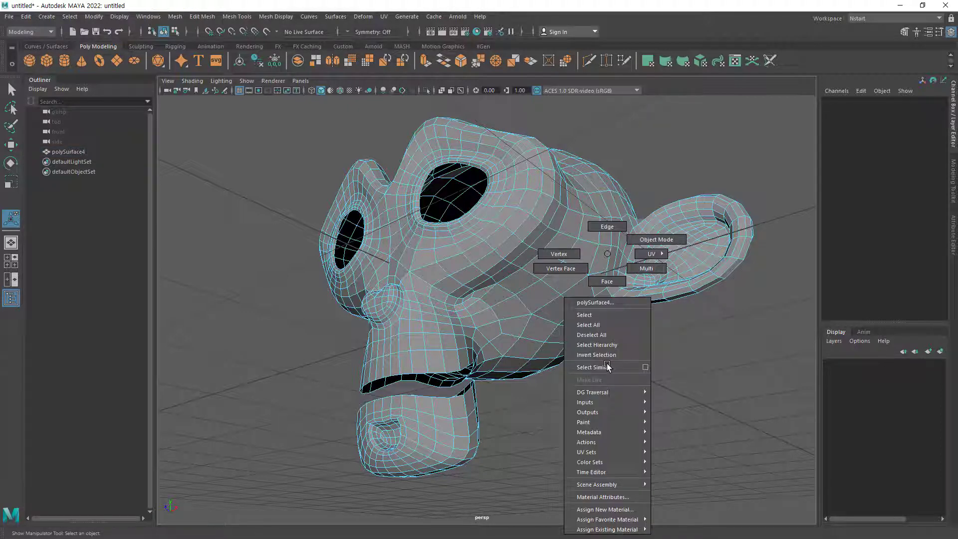
- Select the head and jaw face shells to confirm they are separate, then deselect them
click(607, 281)
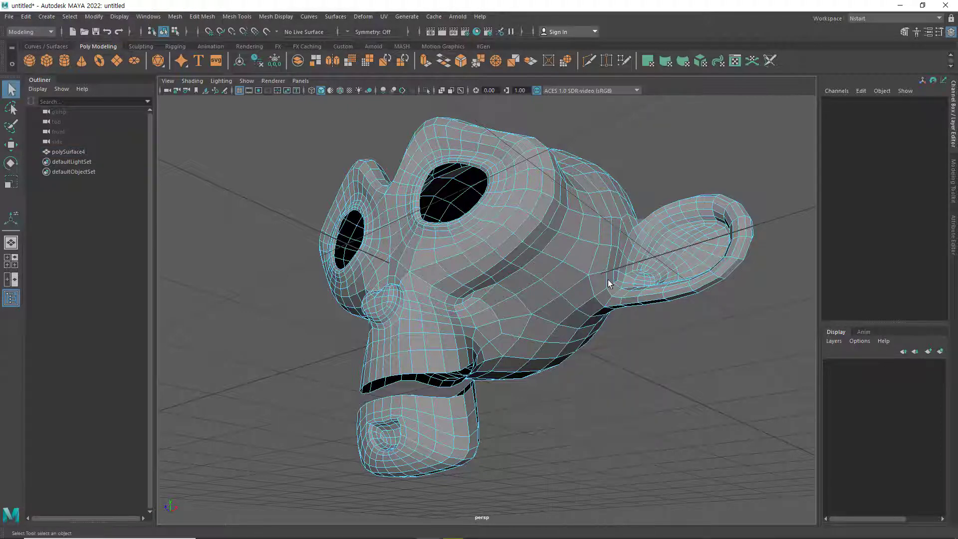
double_click(560, 280)
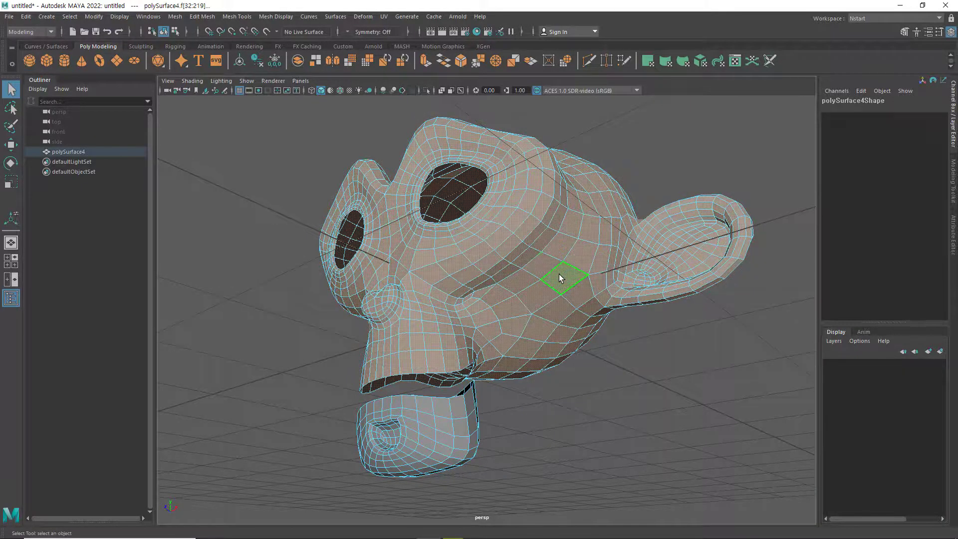
double_click(440, 413)
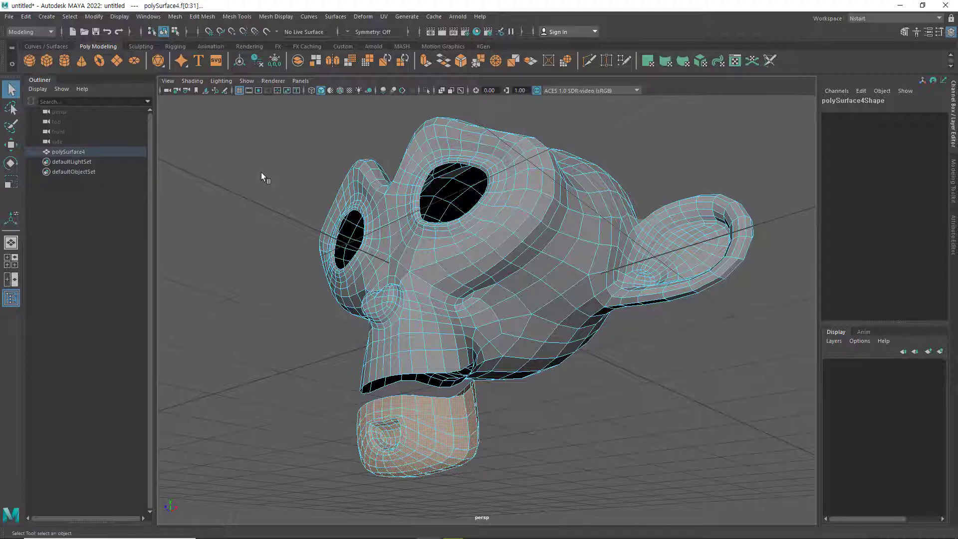
scroll(464, 339, down, 3)
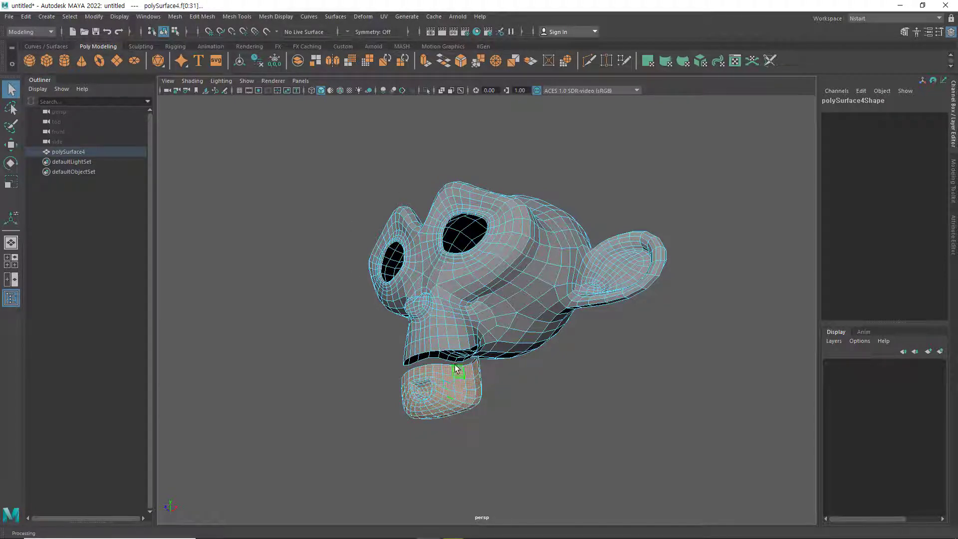
click(324, 331)
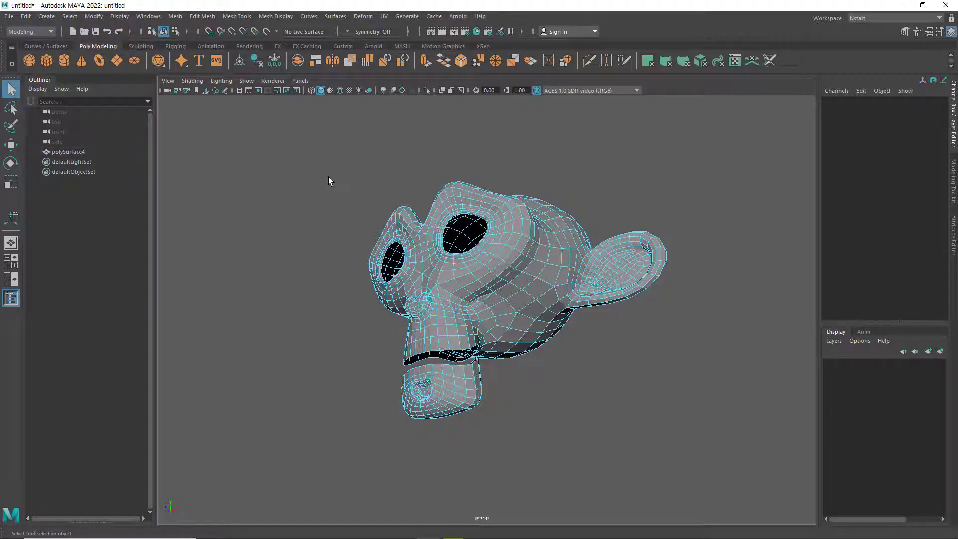
- Separate polySurface4 with Mesh > Separate and inspect the new polySurface5 piece in the Outliner
click(69, 152)
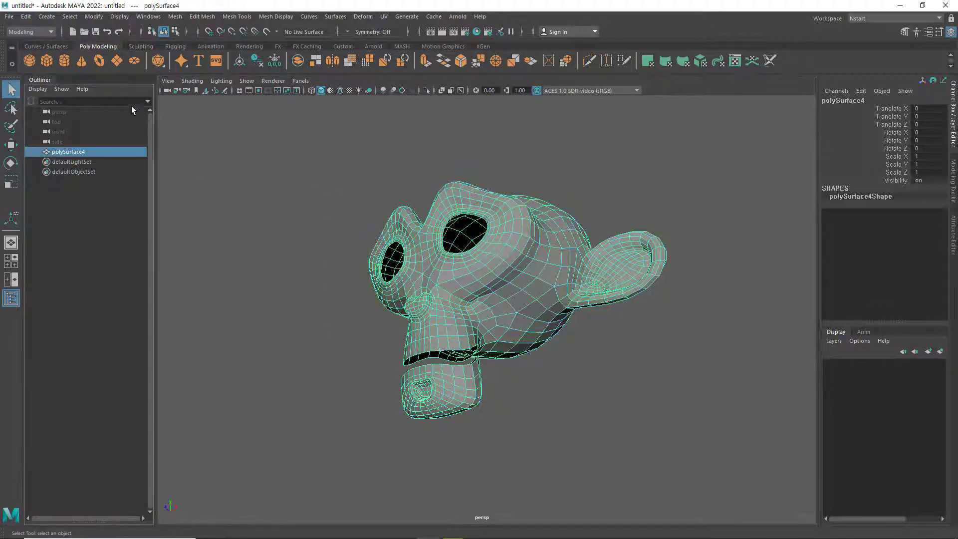
click(177, 18)
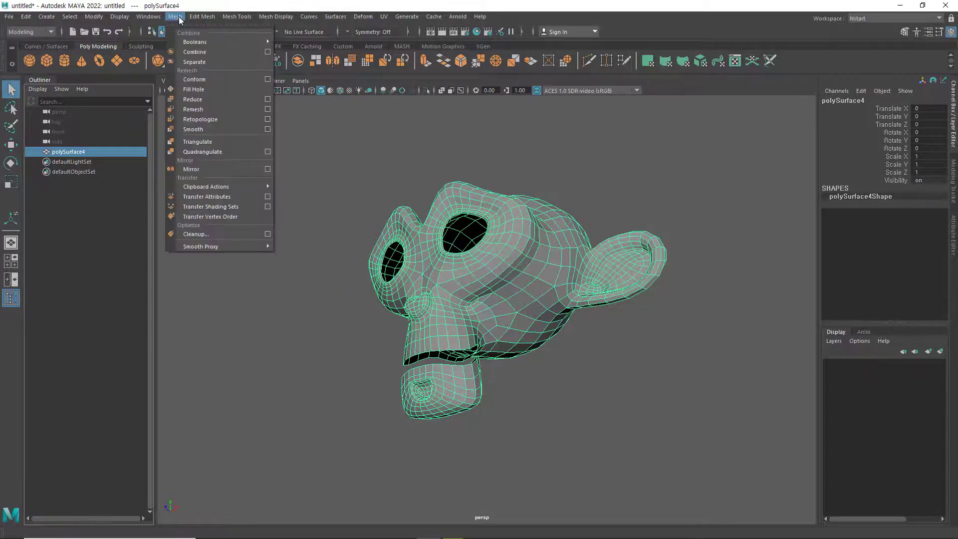
click(192, 65)
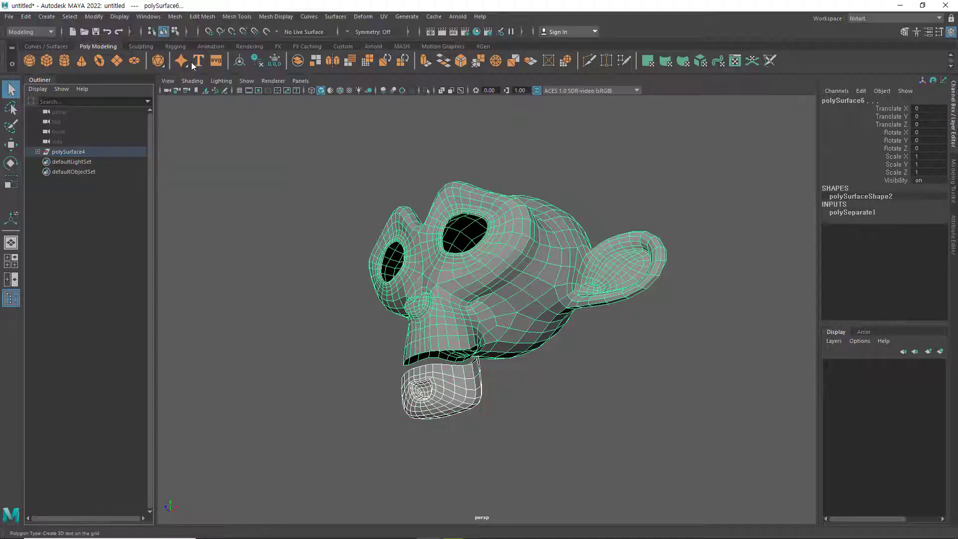
click(38, 151)
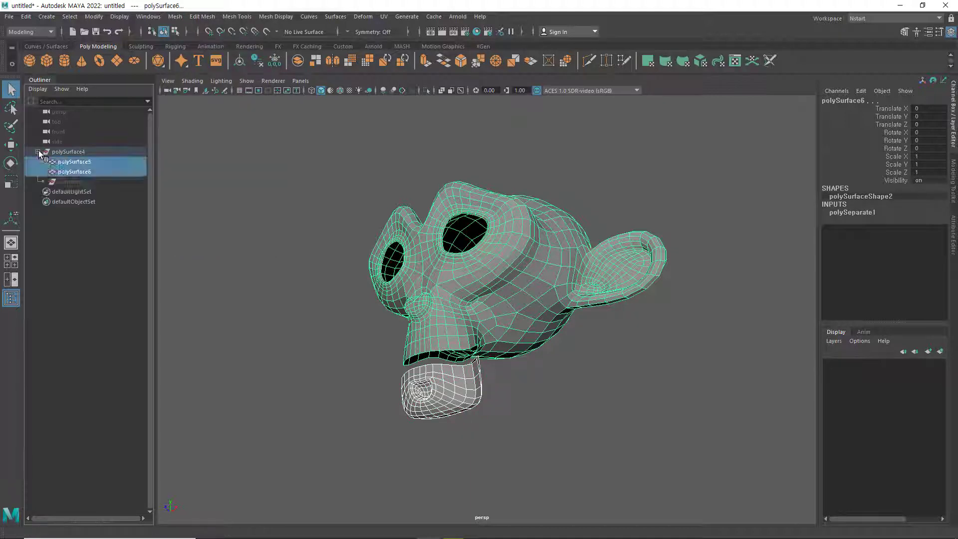
click(79, 163)
- Delete polySurface4's construction history and ungroup it, leaving polySurface5 and polySurface6 top-level
click(76, 171)
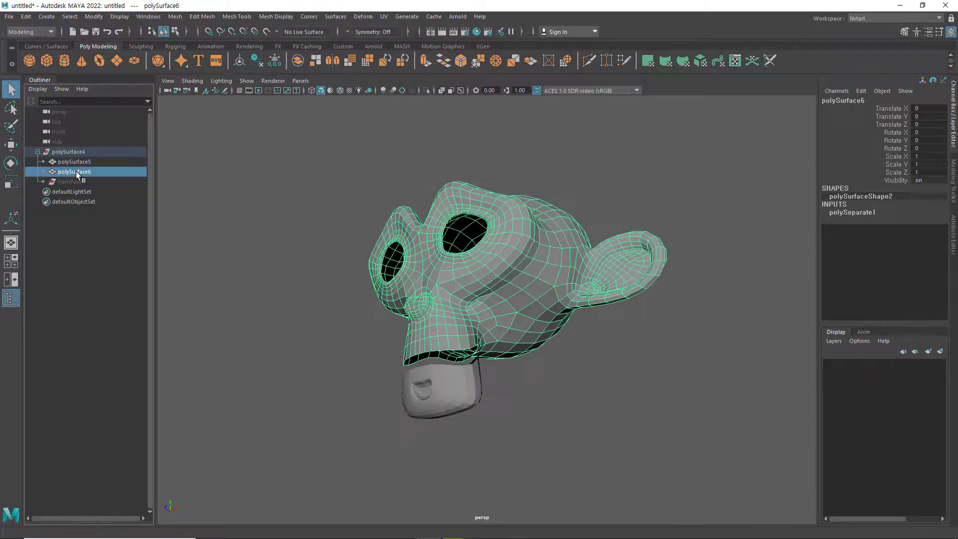
click(76, 151)
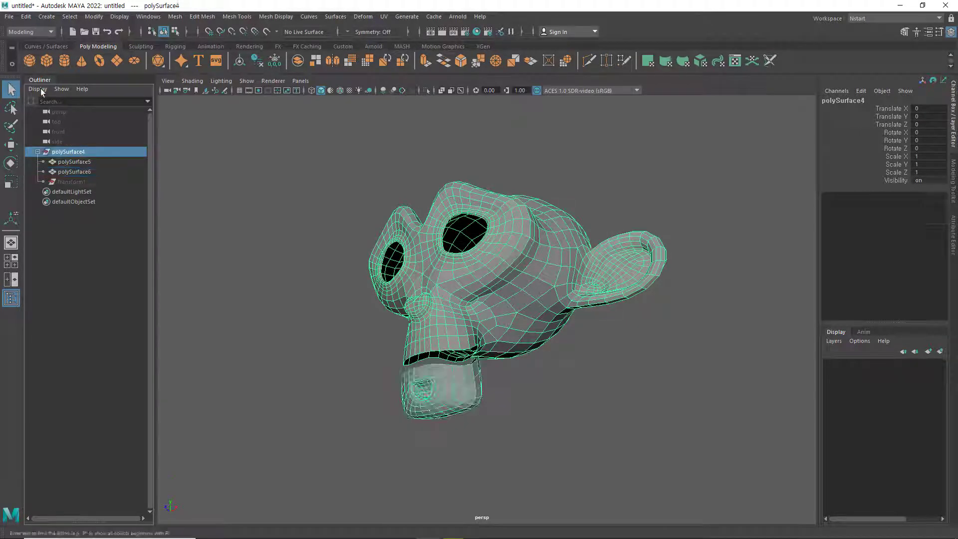
click(23, 18)
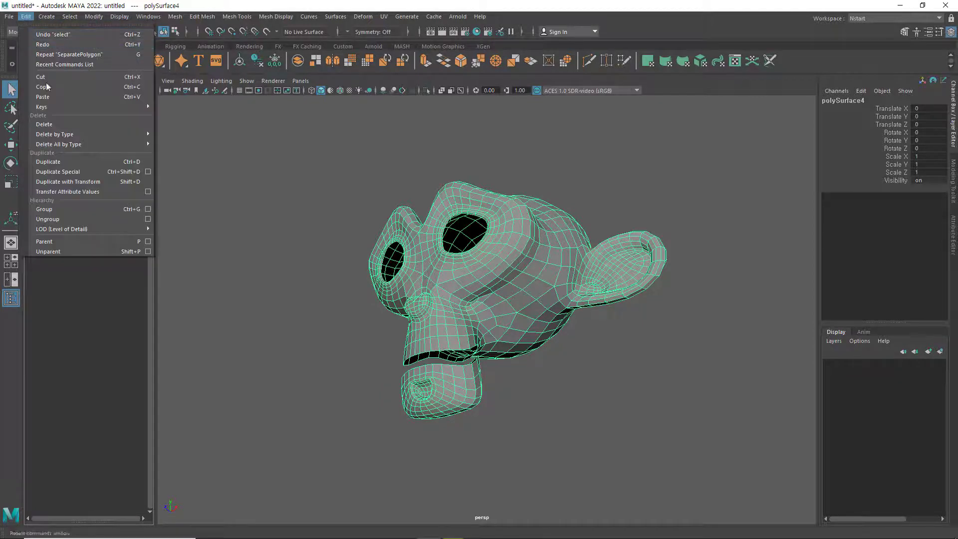
click(194, 133)
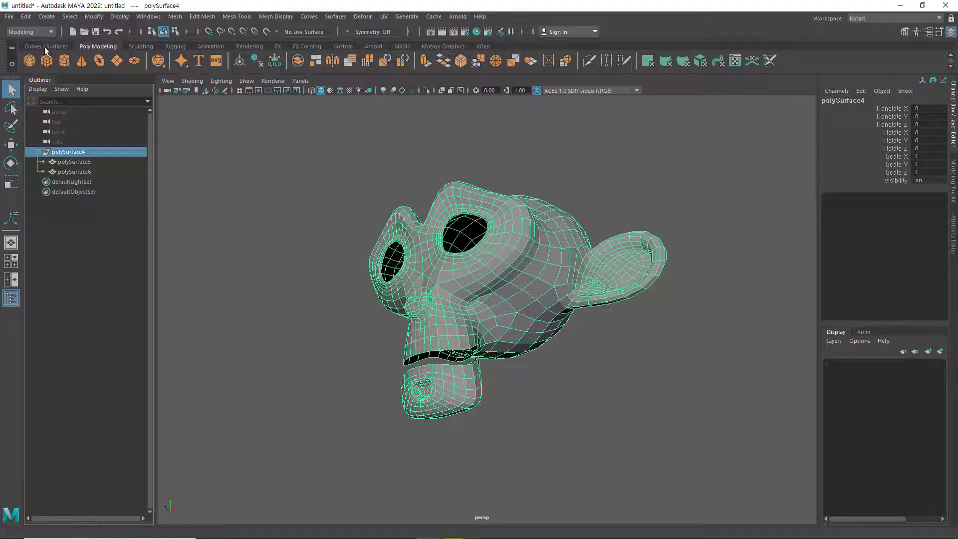
click(27, 16)
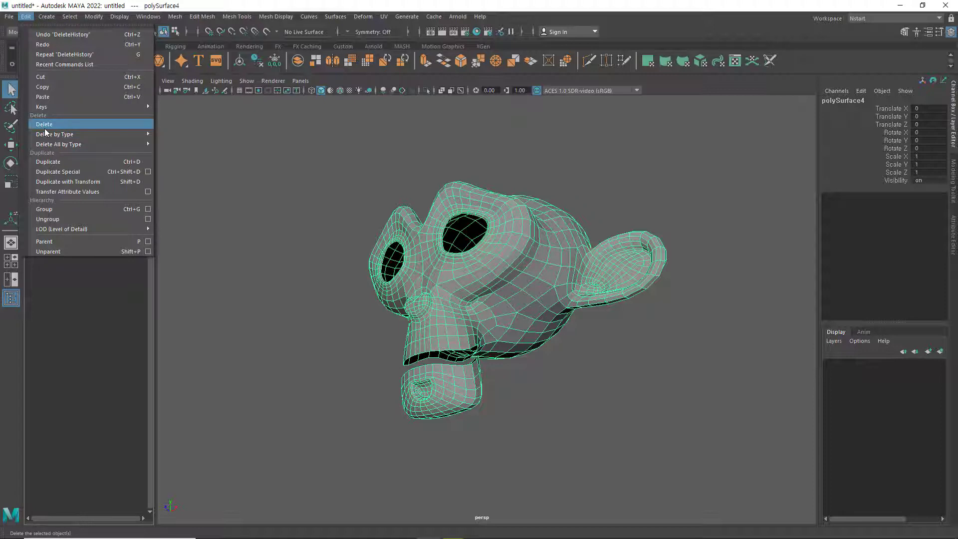
click(57, 220)
- Put the jaw in edge mode and select its upper border edge
click(262, 210)
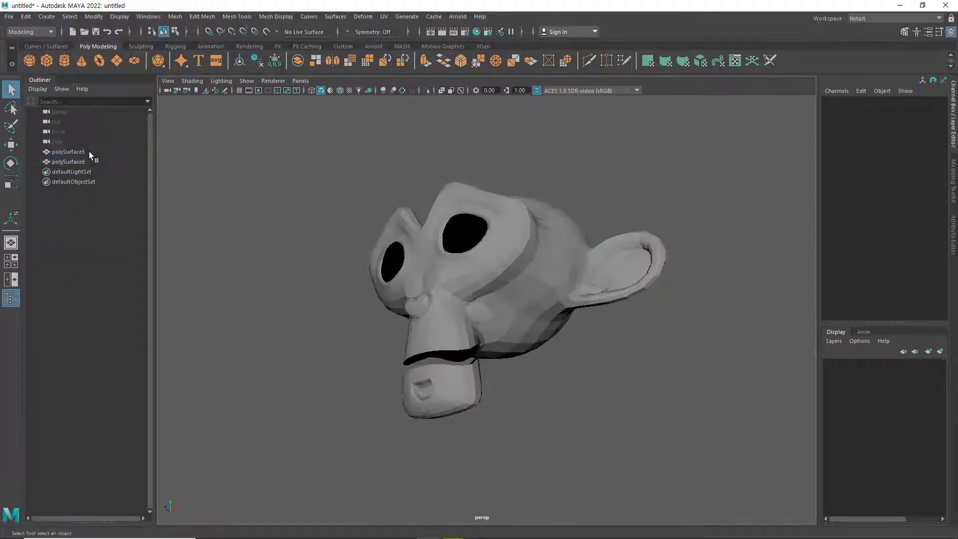
click(82, 152)
click(199, 179)
alt+drag(501, 334, 493, 348)
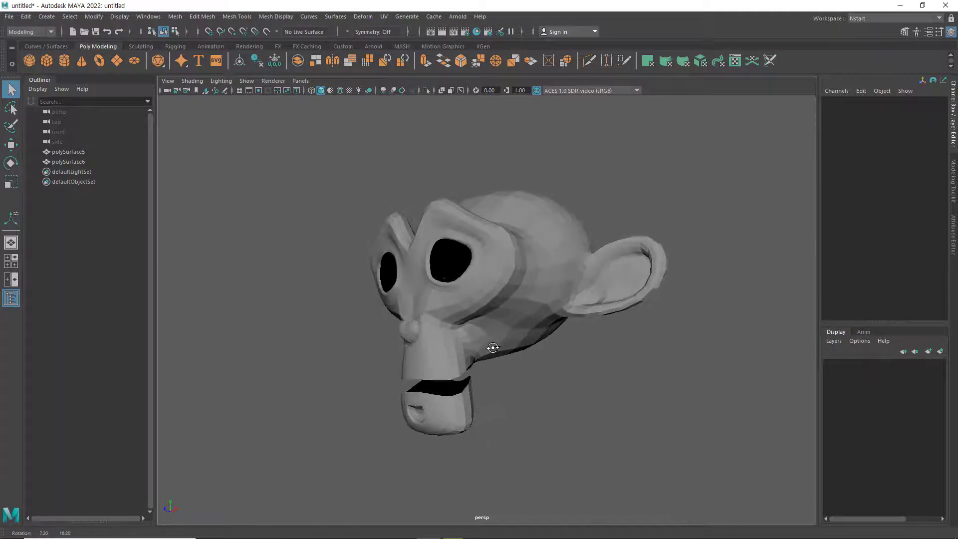
click(448, 411)
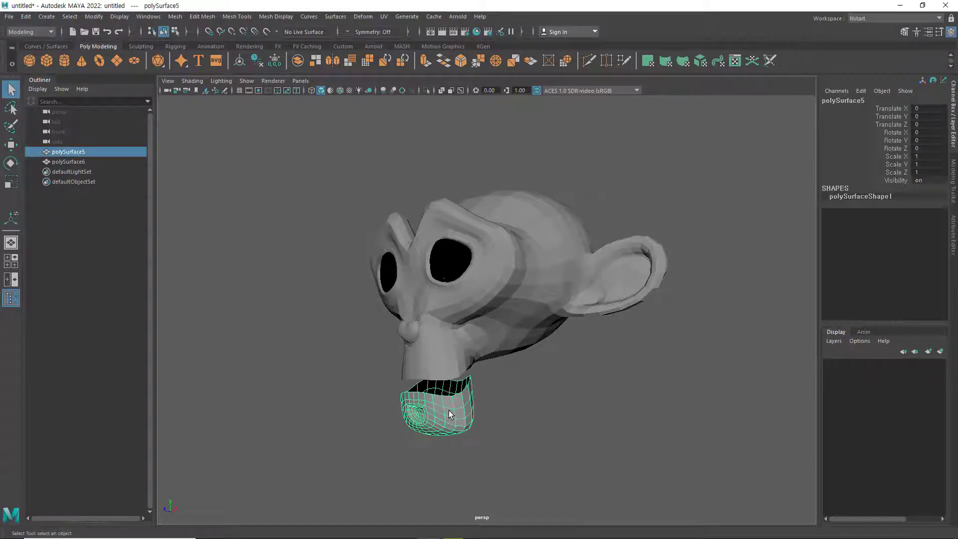
right_click(448, 410)
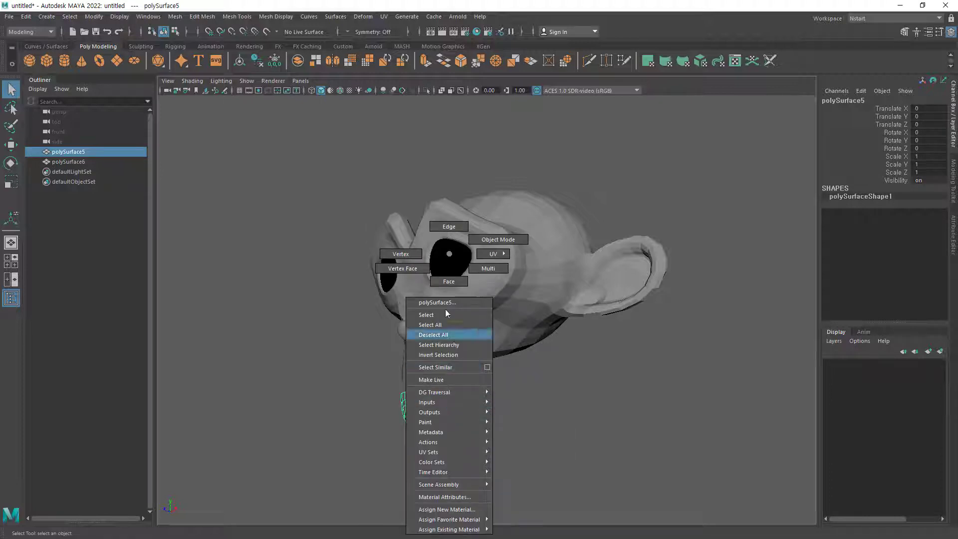
click(439, 227)
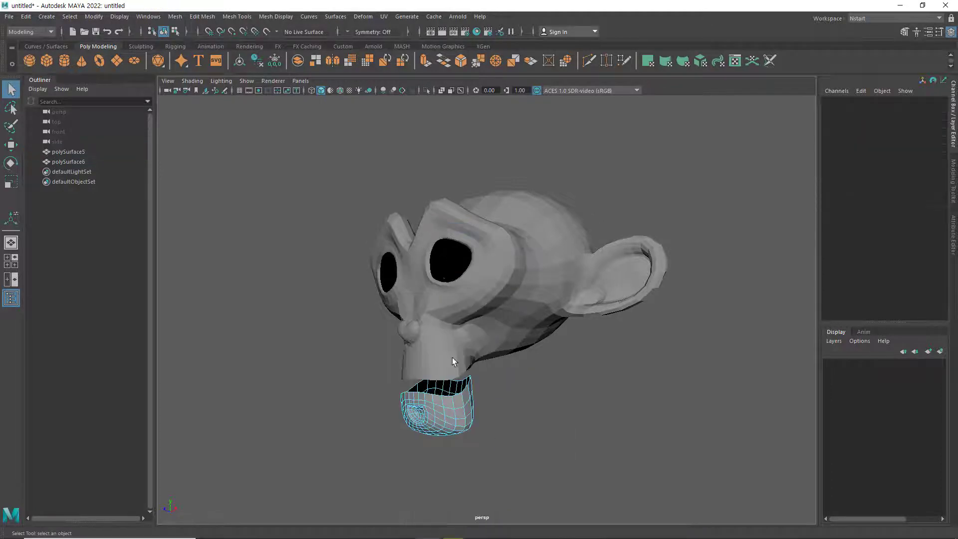
click(437, 397)
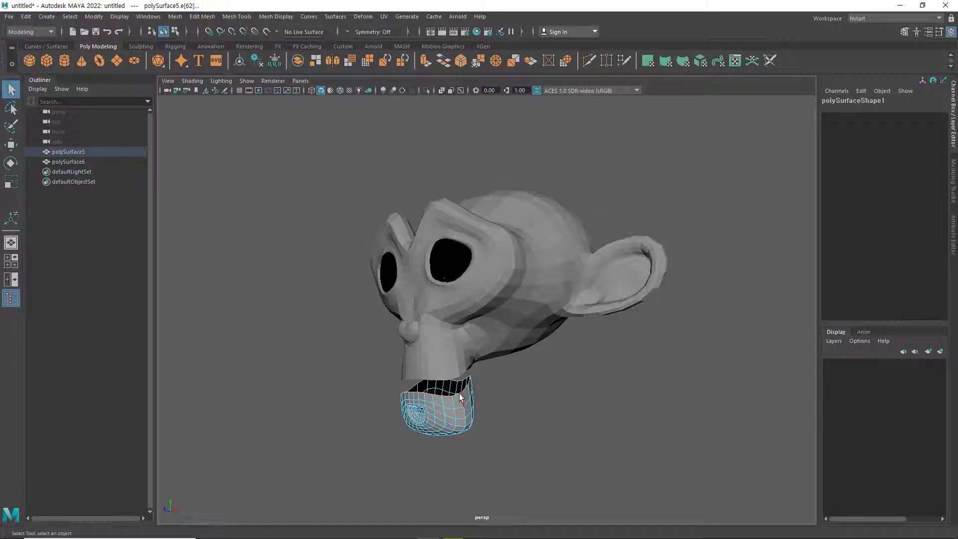
- Select the head's mouth-opening border edge and add the jaw's top border edge
click(451, 331)
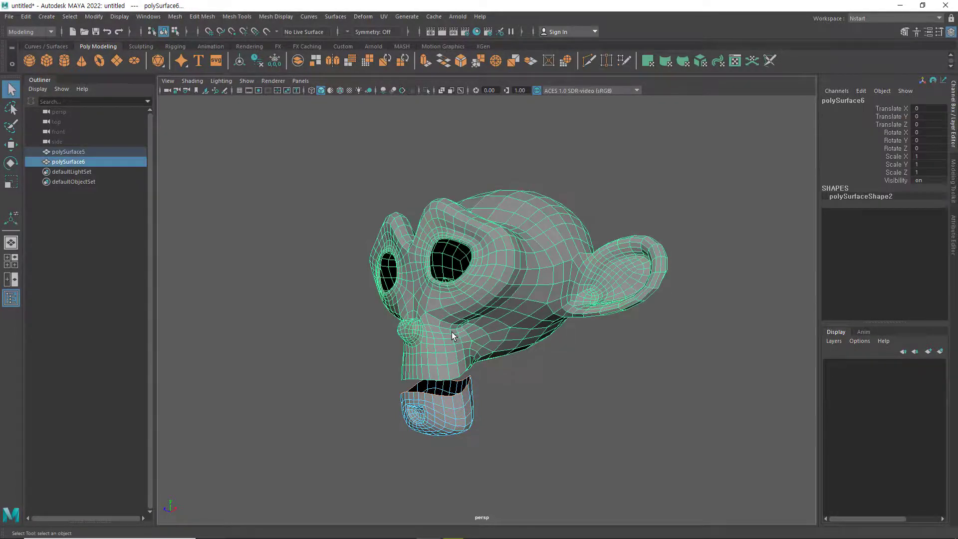
right_drag(452, 254, 442, 225)
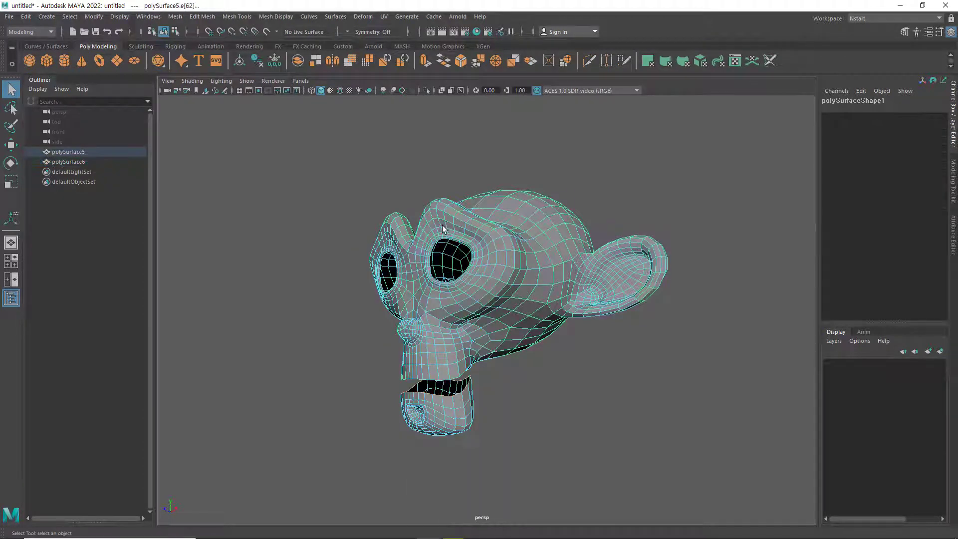
click(434, 382)
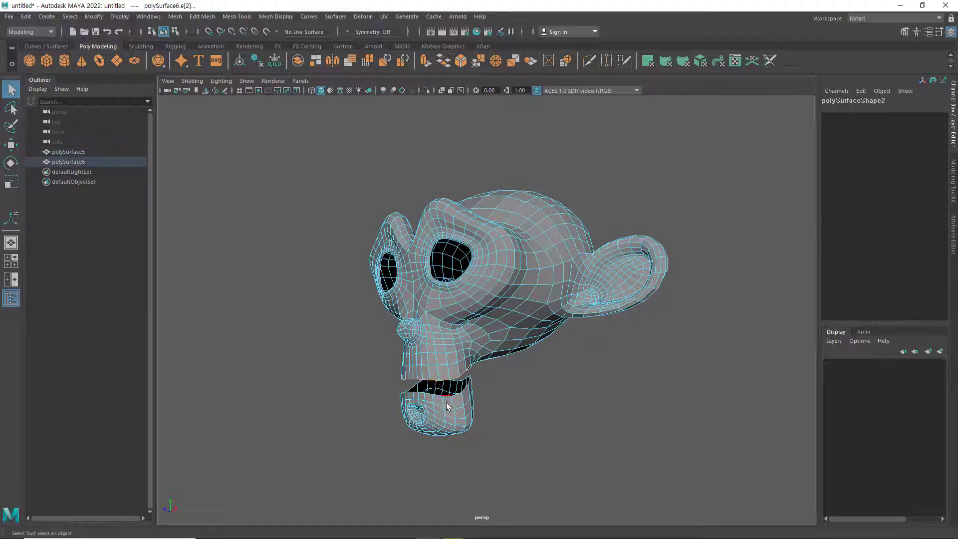
scroll(445, 419, up, 2)
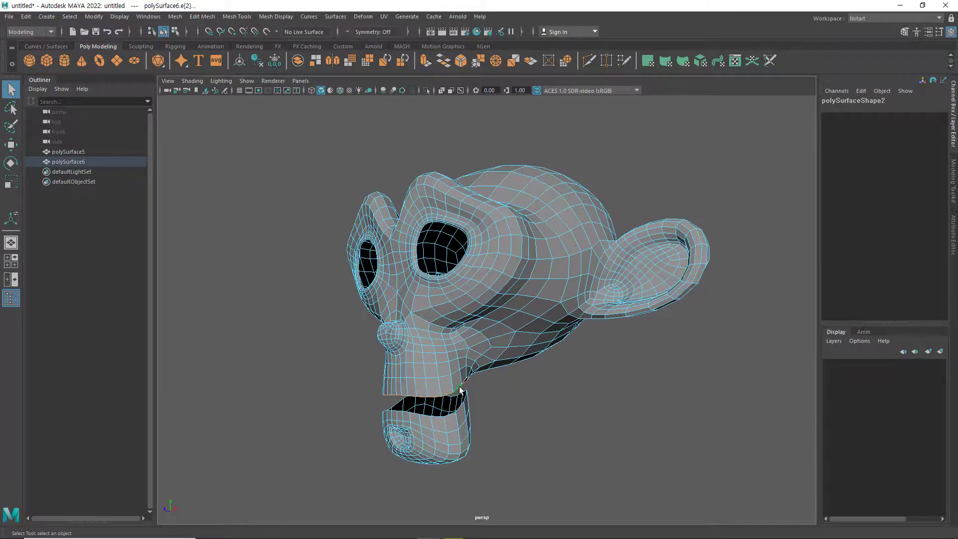
shift+click(427, 415)
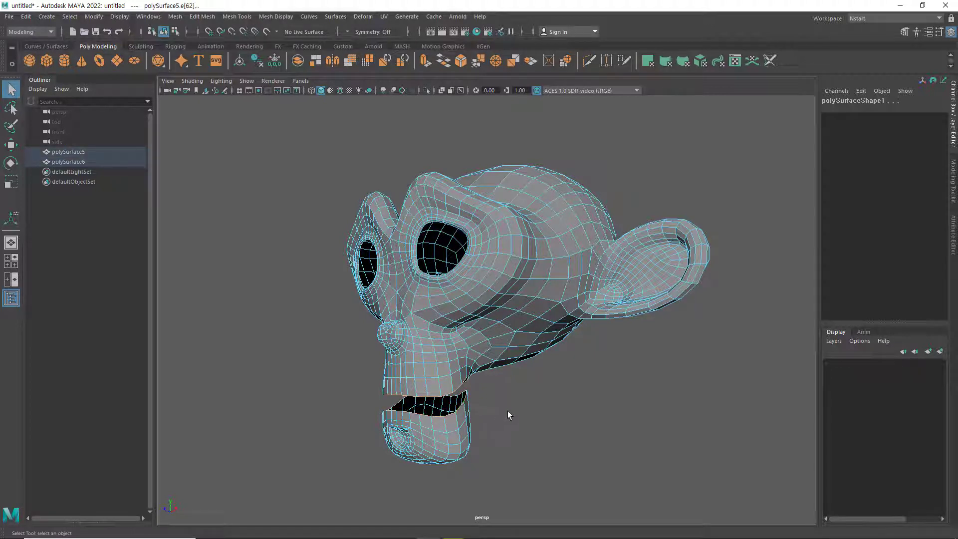
shift+right_click(547, 394)
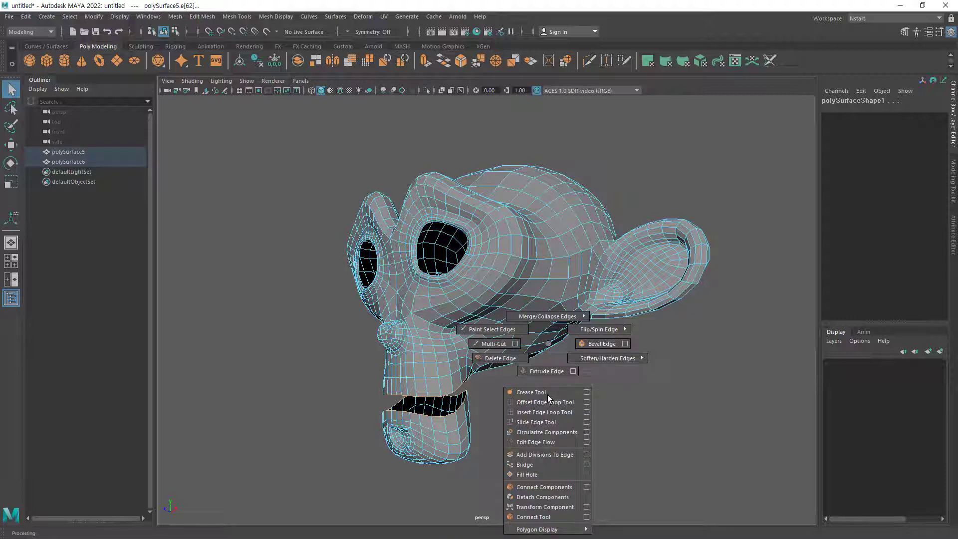
click(544, 464)
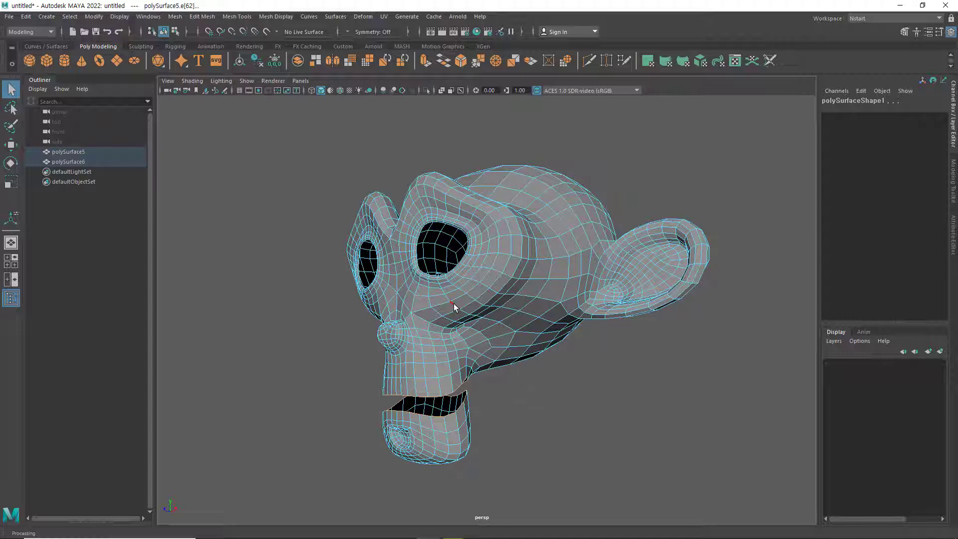
click(295, 365)
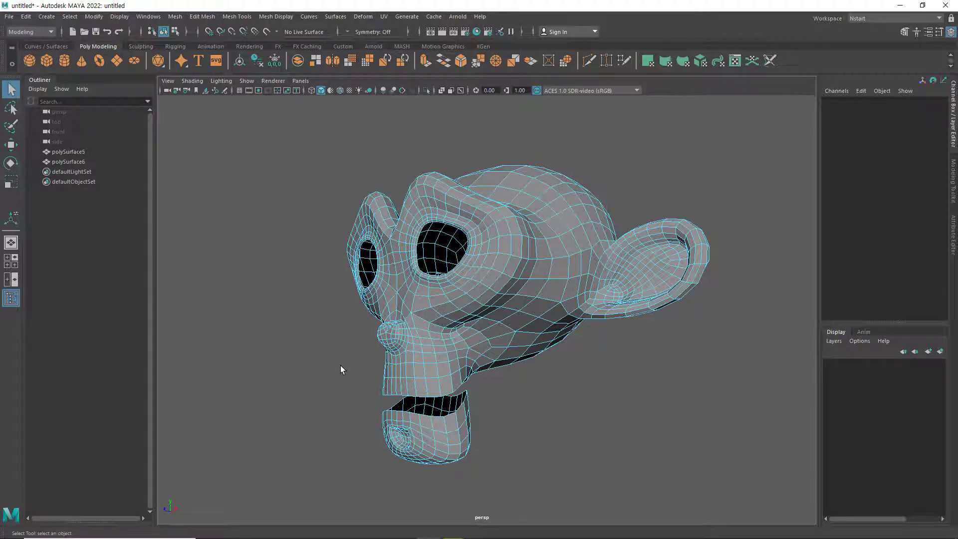
mouse_move(524, 254)
right_down()
mouse_move(533, 281)
mouse_move(573, 240)
right_up()
- Return to object mode and combine polySurface5 and polySurface6 into one mesh
right_click(450, 431)
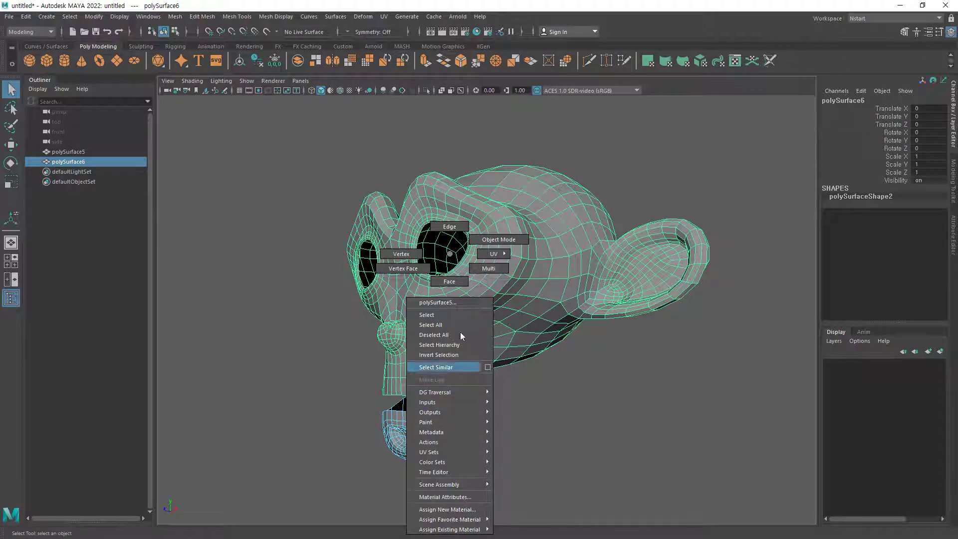
click(480, 239)
click(554, 419)
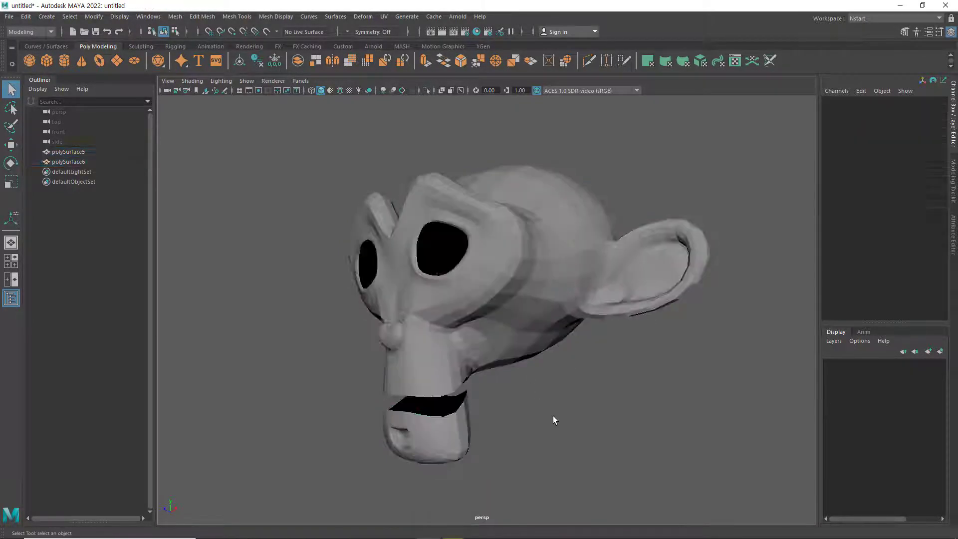
click(78, 153)
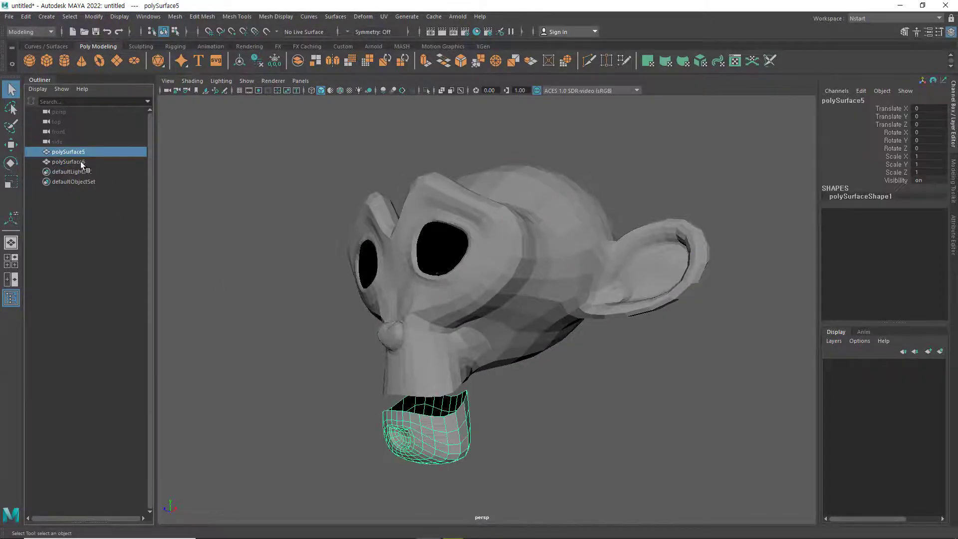
ctrl+click(80, 162)
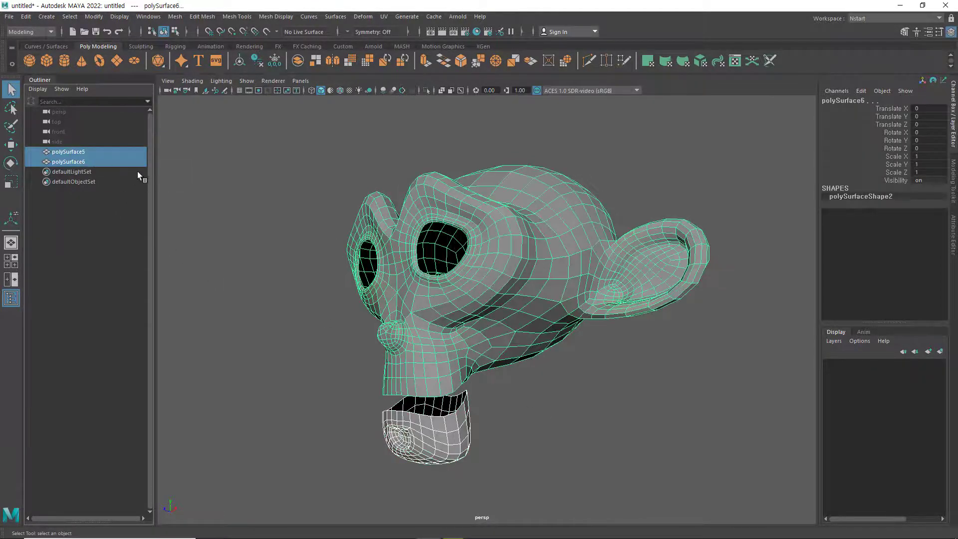
click(174, 17)
mouse_move(195, 42)
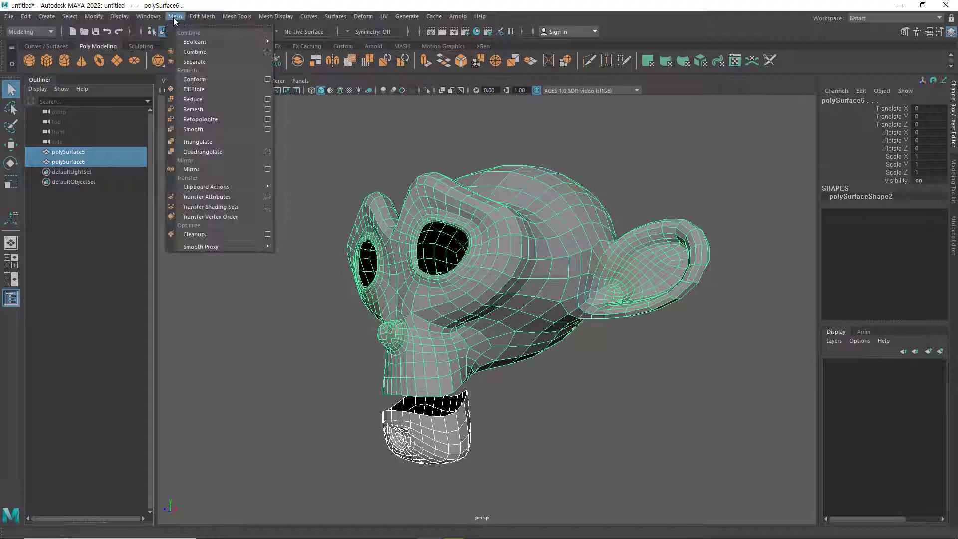
click(190, 52)
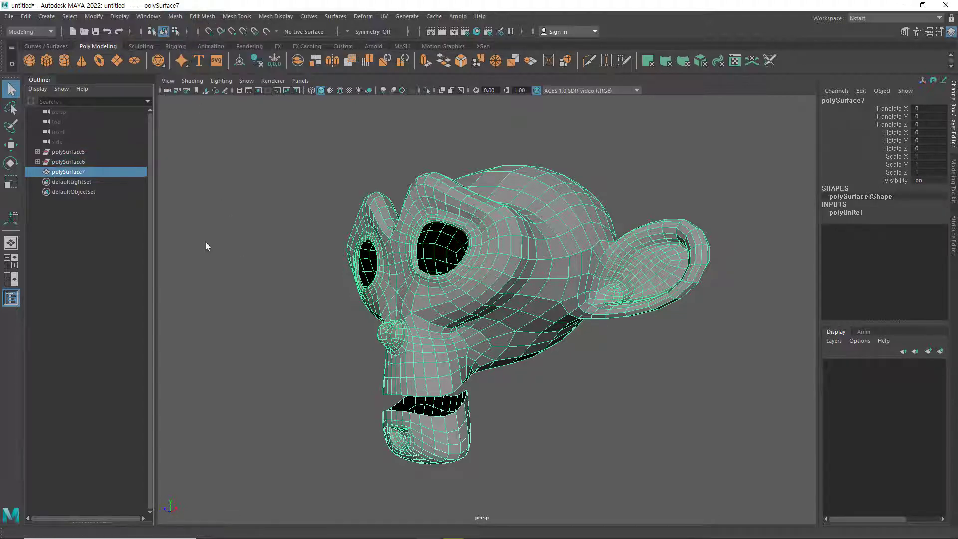
- Delete the combined polySurface7's construction history and reselect it
click(26, 16)
mouse_move(55, 133)
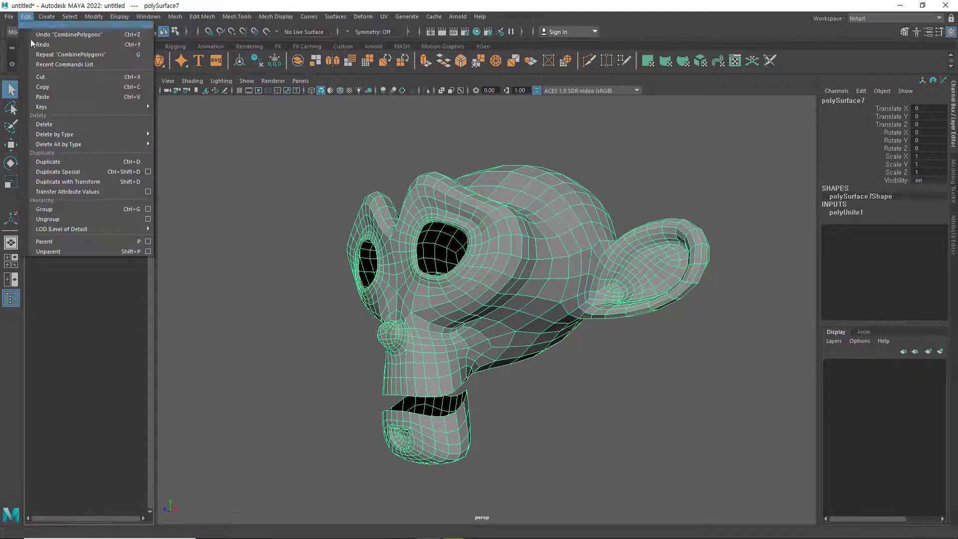
click(170, 134)
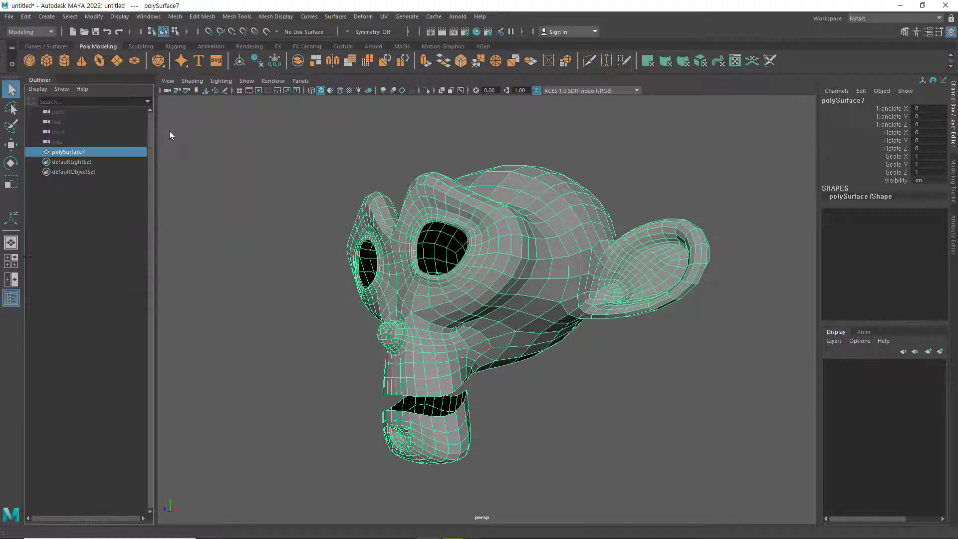
click(582, 391)
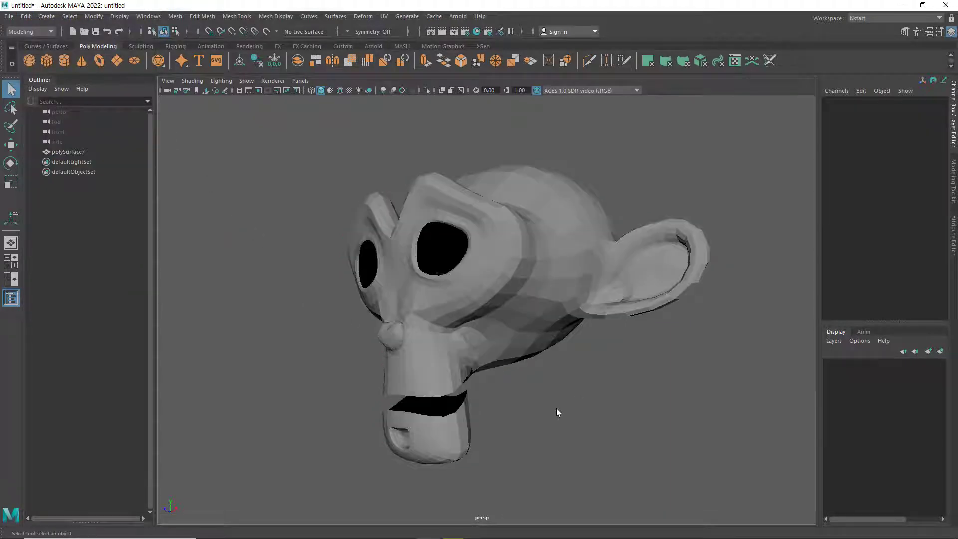
click(531, 321)
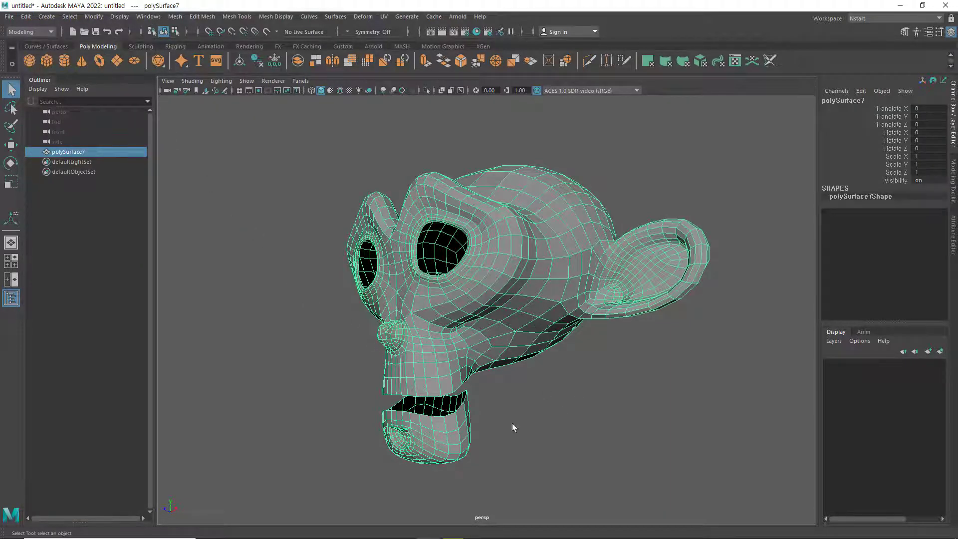
- Bridge the head's mouth border edge to the jaw's top border edge with 0 divisions
right_drag(519, 327, 519, 232)
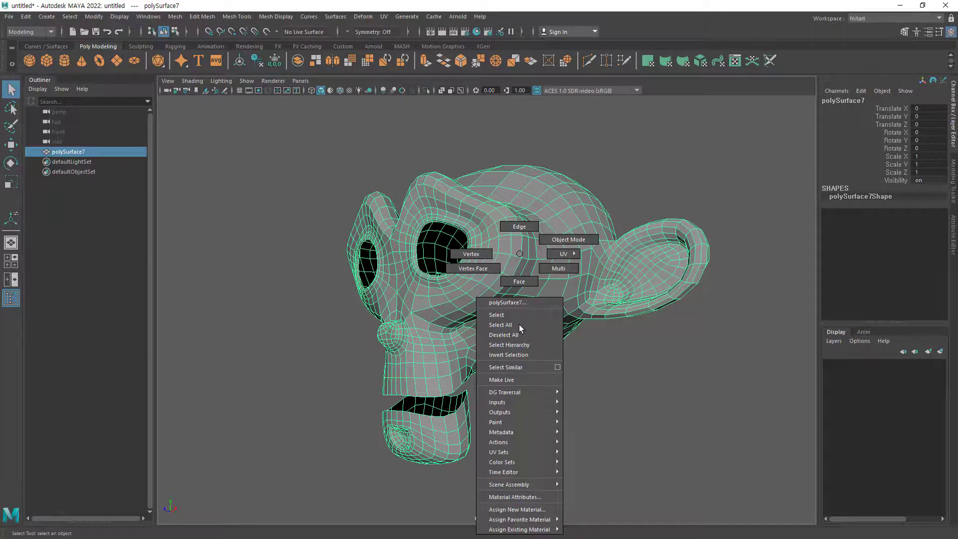
click(519, 227)
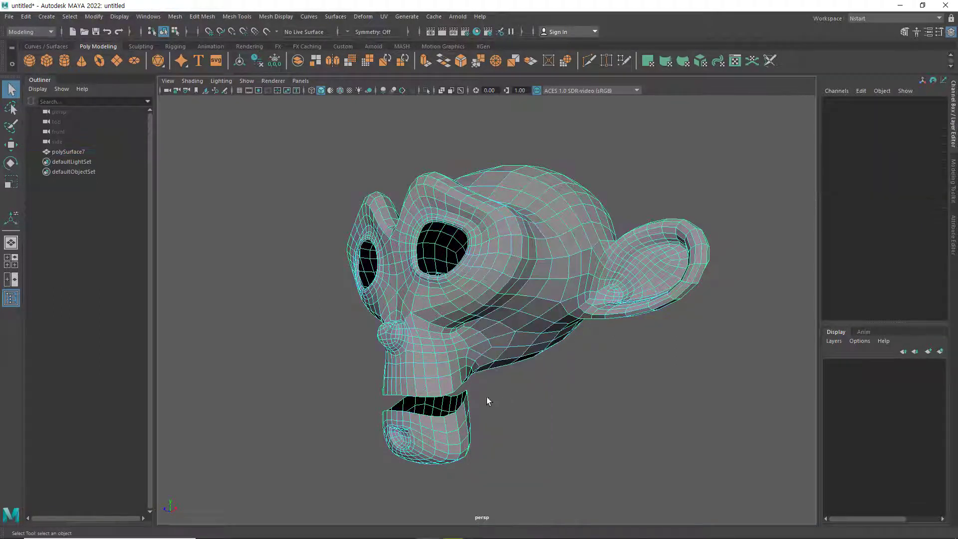
click(426, 398)
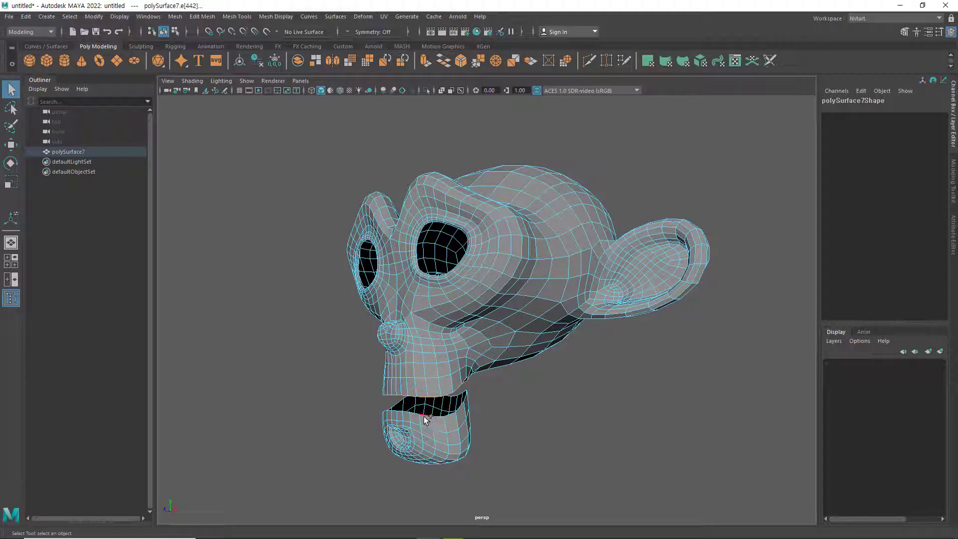
click(424, 417)
mouse_move(485, 439)
alt+mouse_down()
mouse_move(485, 413)
mouse_move(444, 421)
mouse_move(505, 439)
alt+mouse_up()
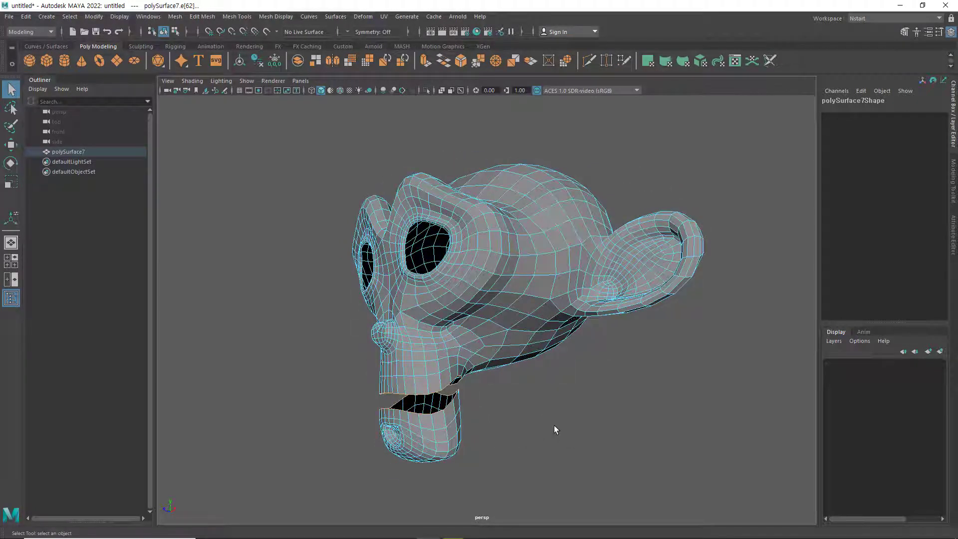
shift+right_drag(525, 396, 520, 464)
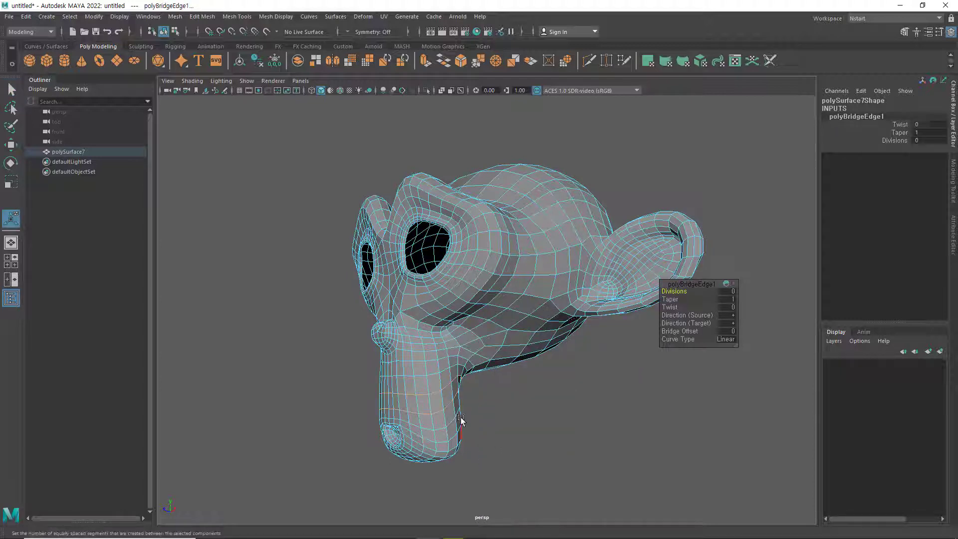
- Orbit to inspect the bridged jaw, then deselect to dismiss the polyBridgeEdge1 editor
mouse_move(500, 446)
alt+mouse_down()
mouse_move(531, 421)
mouse_move(650, 436)
mouse_move(484, 443)
mouse_move(511, 451)
alt+mouse_up()
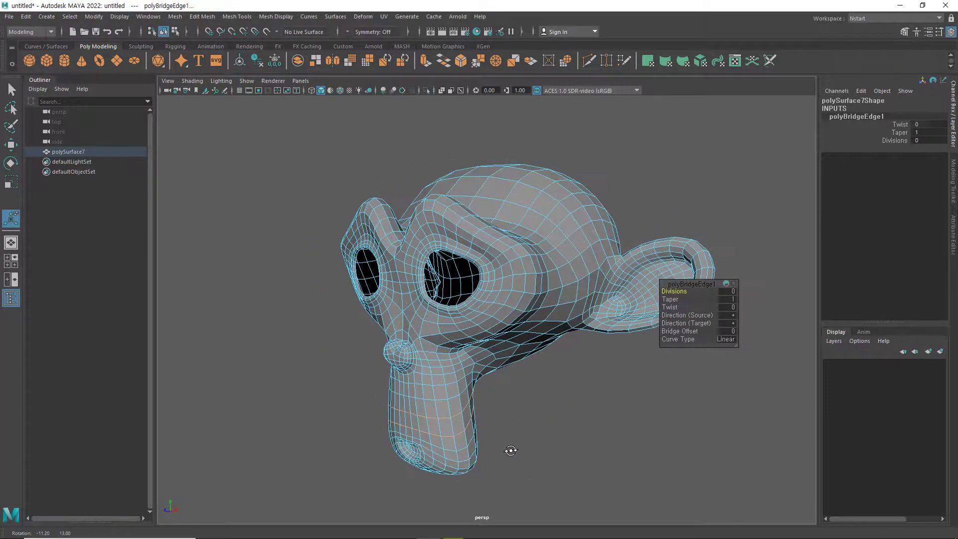
click(614, 398)
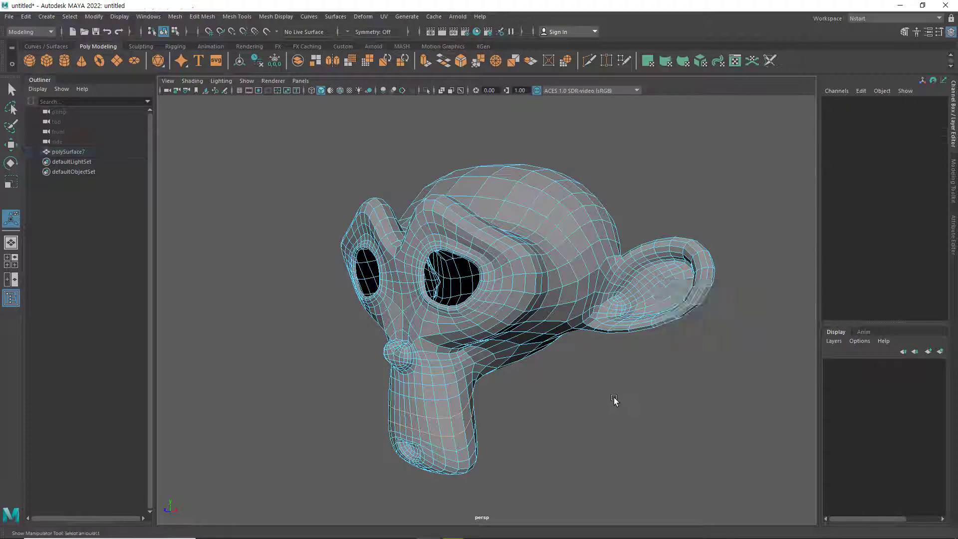